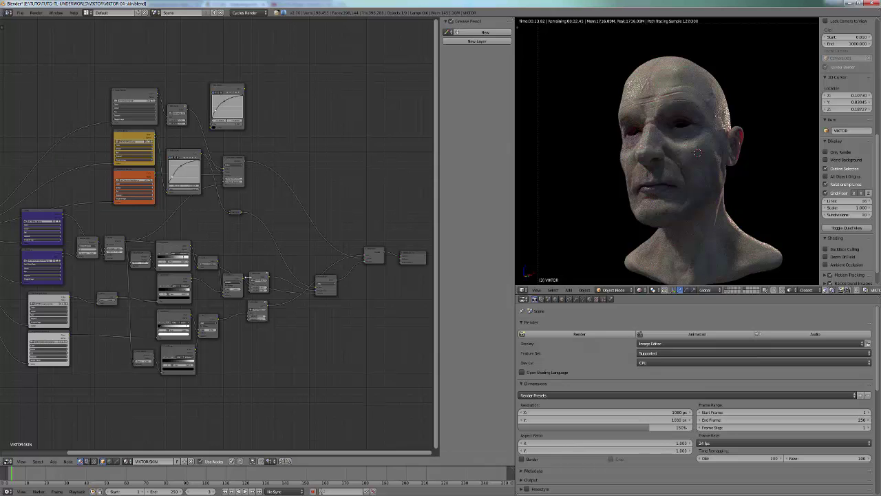
Add a Diffuse BSDF node to the VIKTOR-SKIN material and set its color to black
mouse_move(254, 364)
middle_mouse_down()
mouse_move(293, 338)
mouse_move(266, 361)
middle_mouse_up()
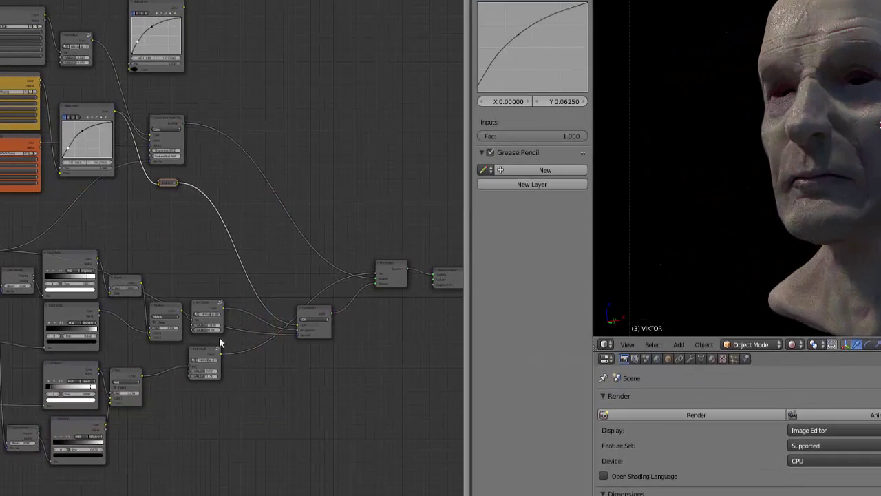
middle_click_drag(305, 165, 146, 162)
scroll(214, 188, "up", 2)
key("shift+a")
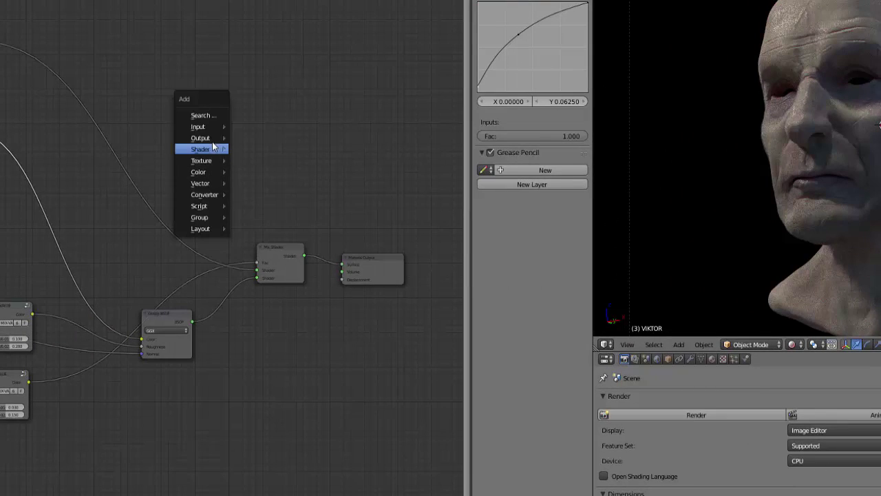
mouse_move(209, 149)
left_click(265, 173)
left_click(215, 139)
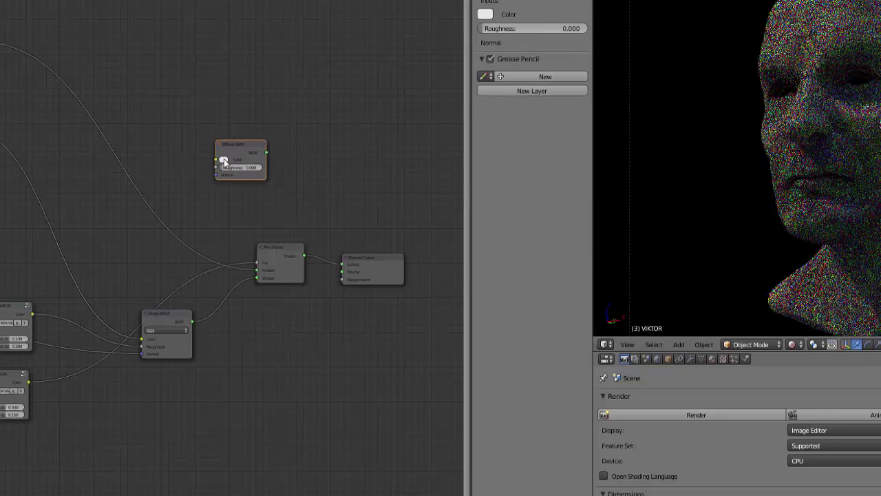
left_click(223, 163)
left_click_drag(278, 102, 275, 117)
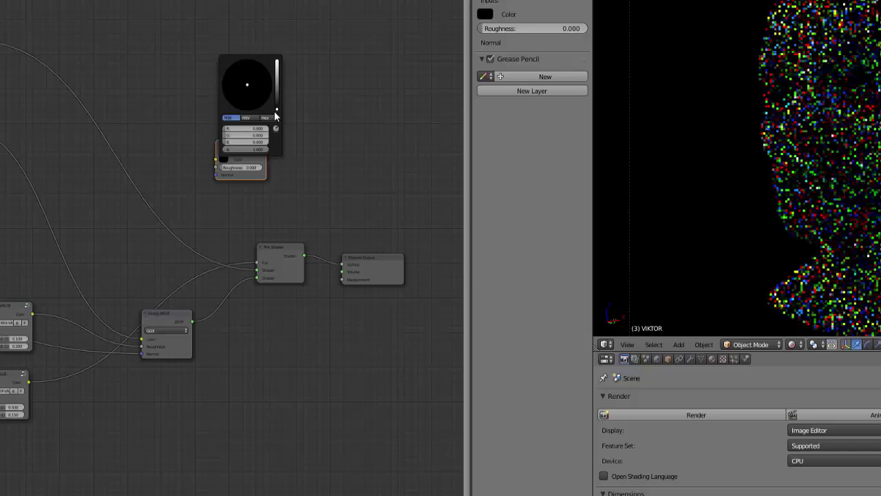
Connect the black Diffuse BSDF to the Mix Shader's first shader input in place of the Subsurface Scattering node
scroll(16, 492, "down", 1)
middle_click_drag(16, 492, 259, 420)
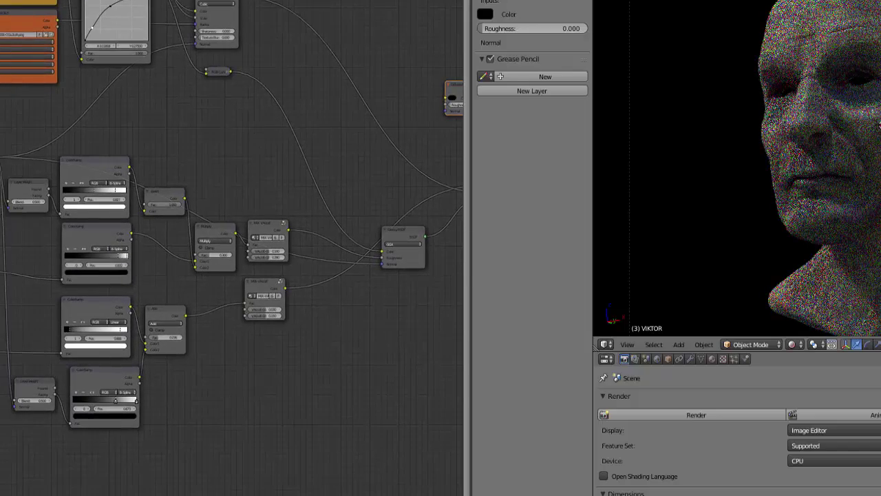
middle_click_drag(387, 260, 196, 448)
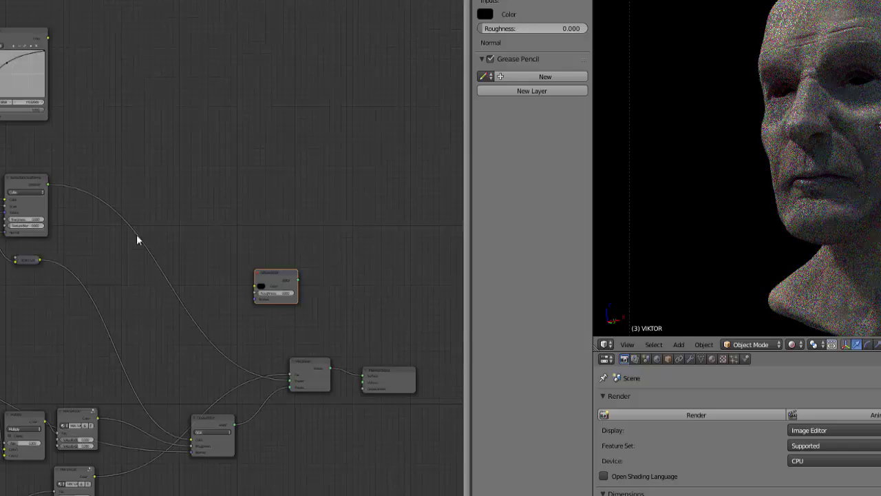
middle_click_drag(137, 239, 236, 210)
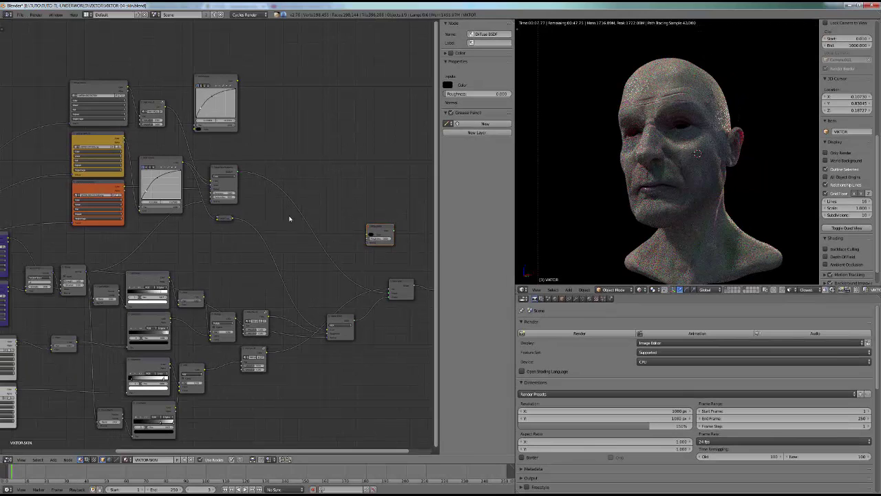
middle_click_drag(296, 251, 205, 238)
scroll(212, 245, "up", 3)
middle_click_drag(304, 260, 260, 254)
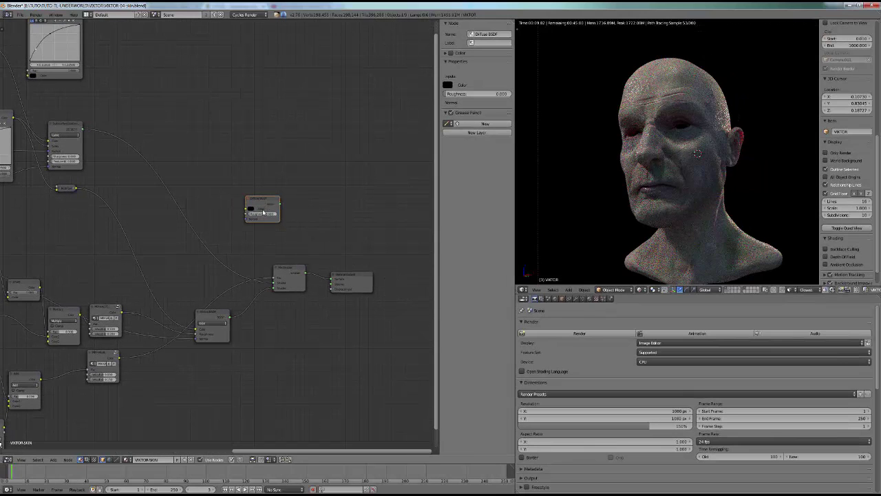
left_click_drag(263, 212, 274, 286)
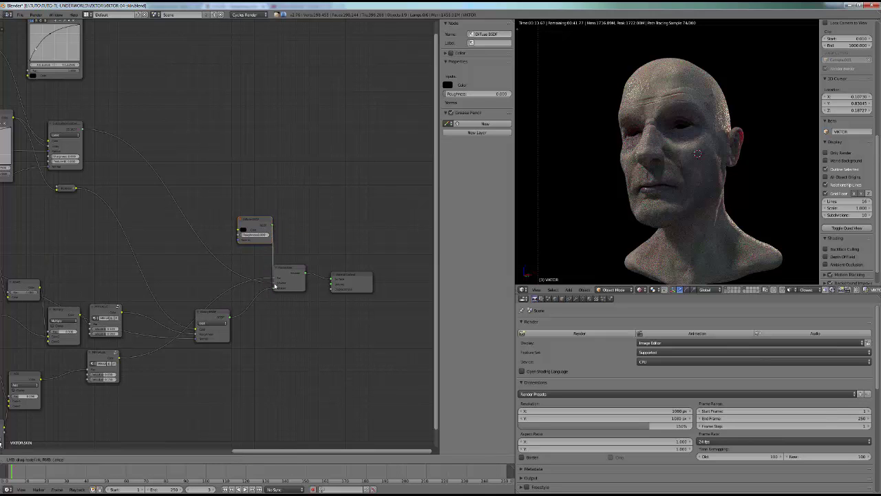
left_click_drag(274, 286, 274, 282)
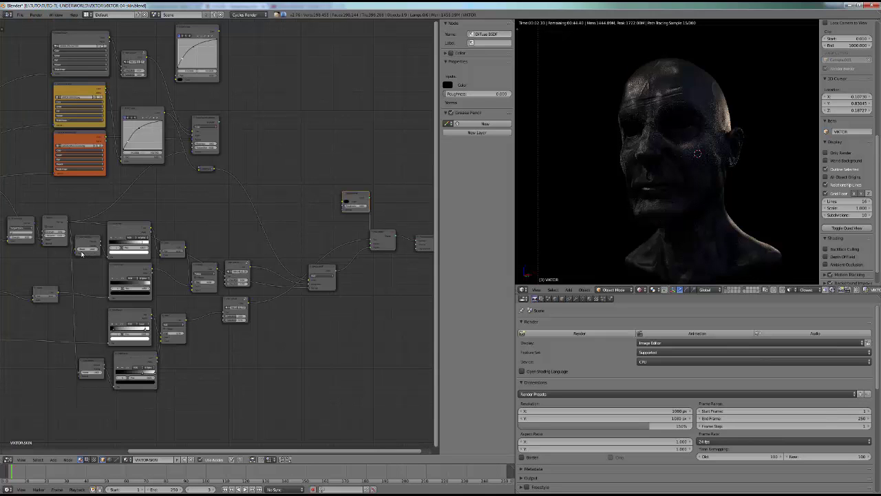
middle_click_drag(81, 252, 82, 263)
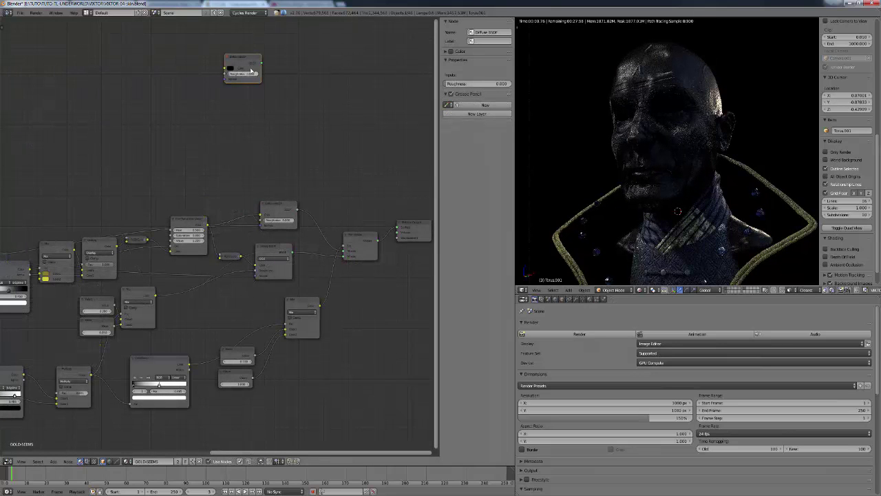
Connect the black Diffuse BSDF to the GOLD-SEEMS material's Mix Shader in place of its original diffuse, and inspect the rendered face up close
left_click_drag(262, 65, 344, 254)
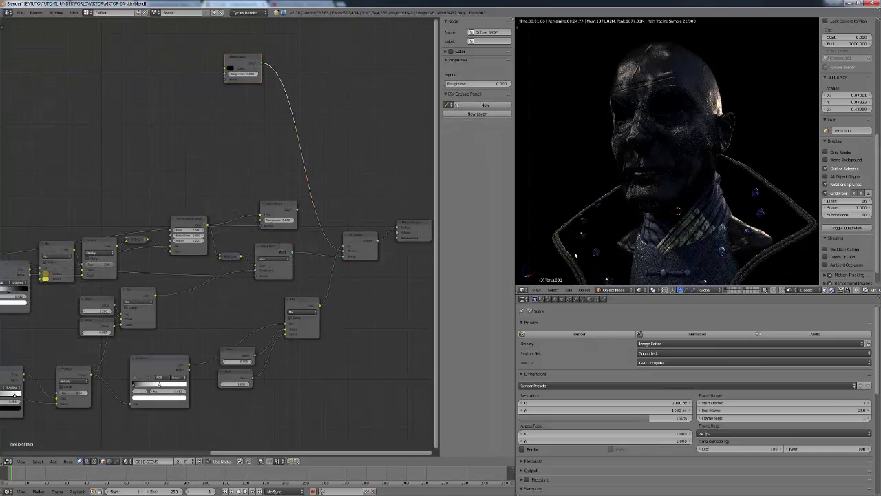
middle_click_drag(166, 335, 212, 276)
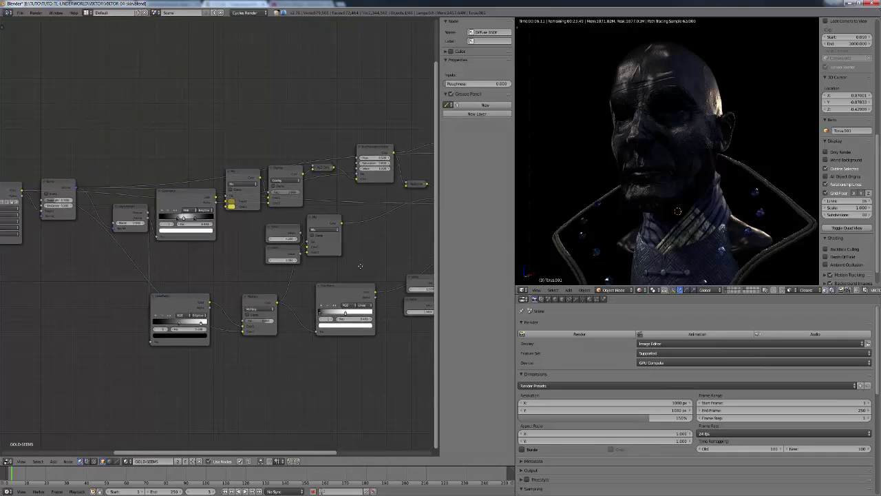
middle_click_drag(360, 265, 218, 285)
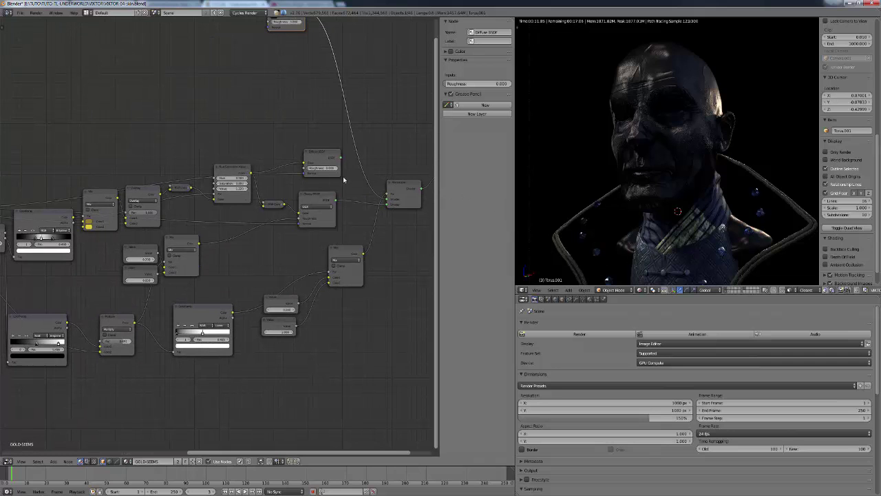
scroll(341, 182, "down", 3)
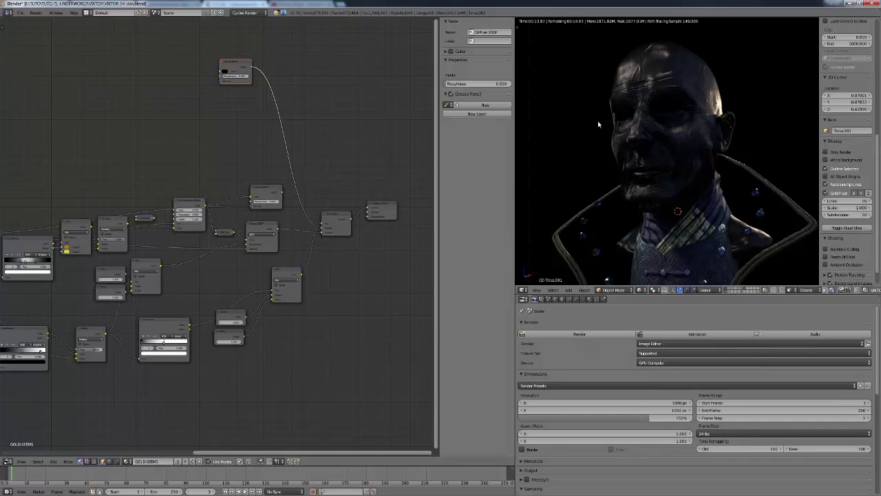
scroll(698, 141, "up", 5)
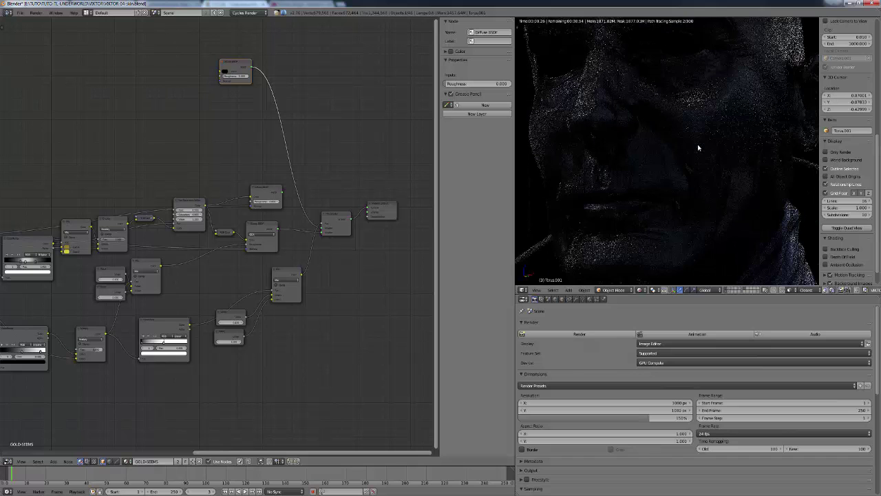
scroll(698, 146, "down", 2)
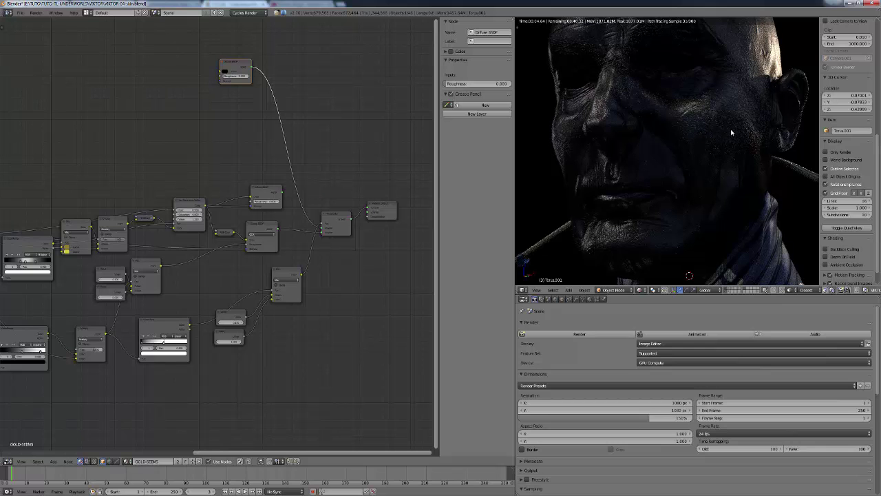
scroll(732, 132, "down", 1)
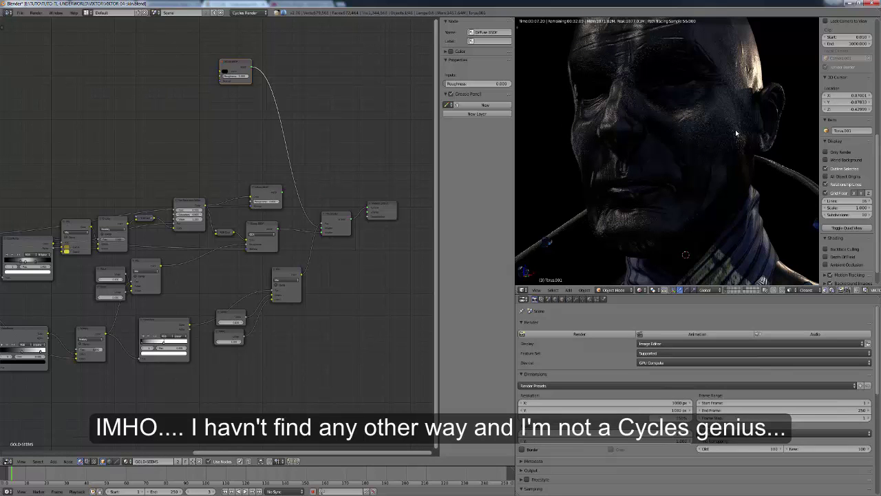
Turn off rendered shading in the 3D view and reload the saved VIKTOR-04-skin.blend file
key("shift+z")
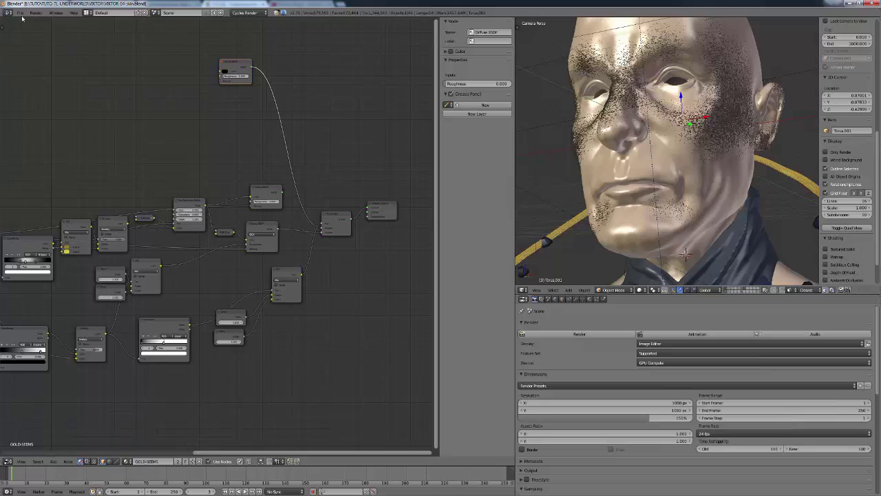
left_click(21, 12)
mouse_move(38, 35)
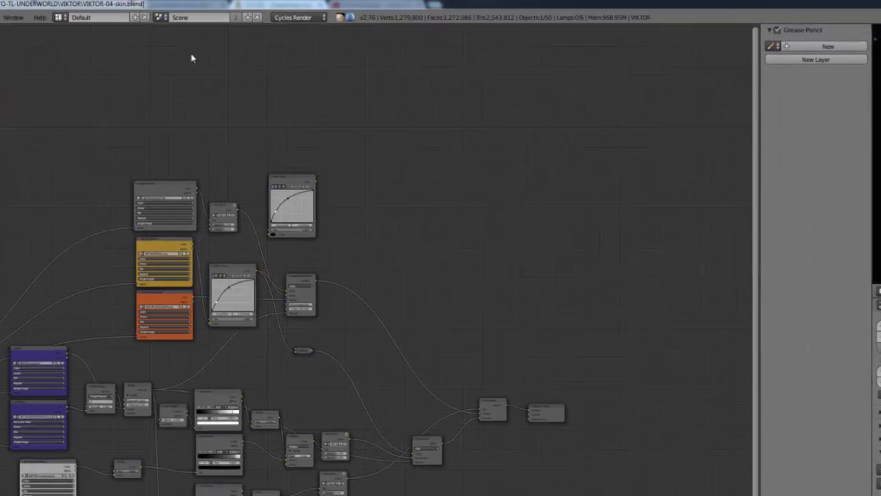
Create a new scene as a full copy of the current scene and check the scene list
left_click(258, 19)
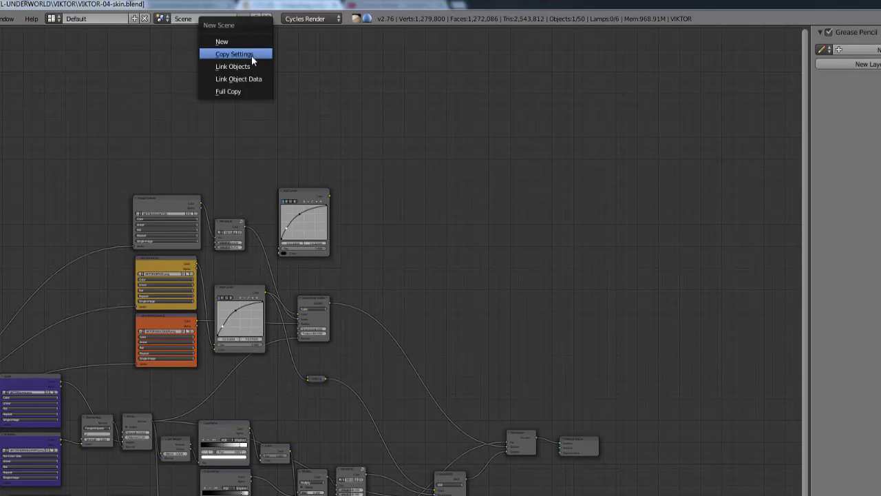
left_click(235, 91)
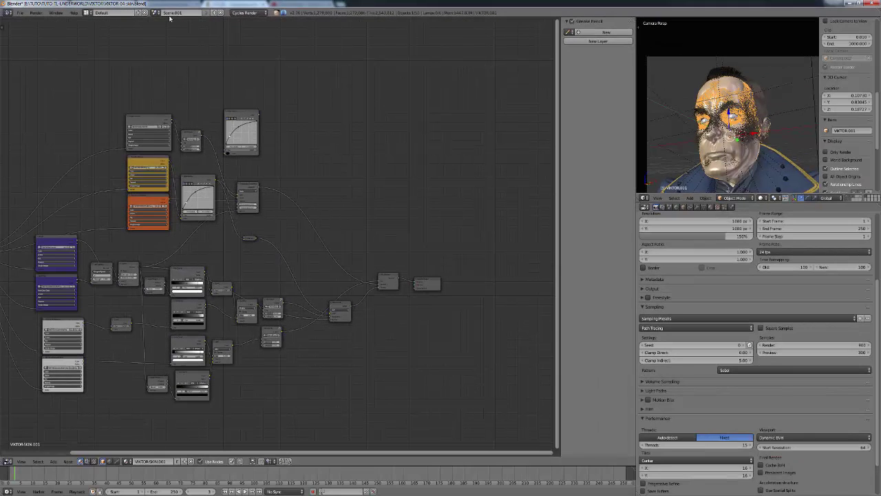
left_click(154, 13)
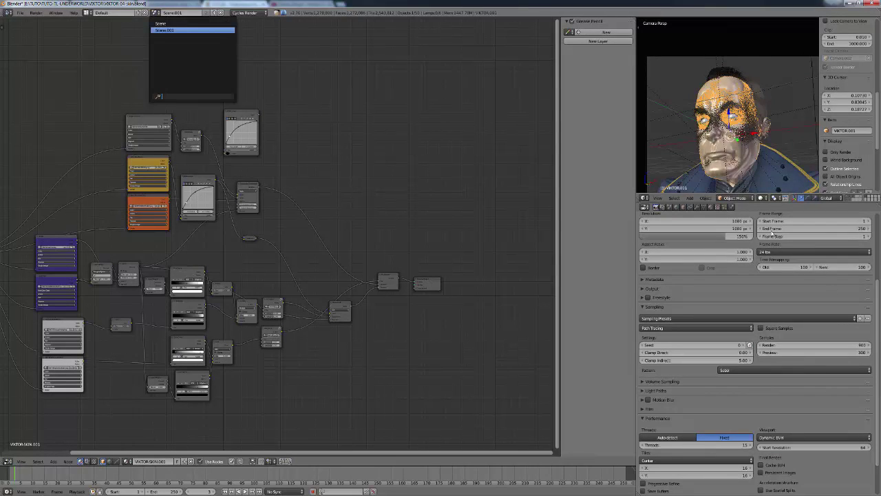
Review the head's skin, hair and clay material slots in the copied scene, ending on the Mix Shader of VIKTOR-SKIN.001
left_click(711, 207)
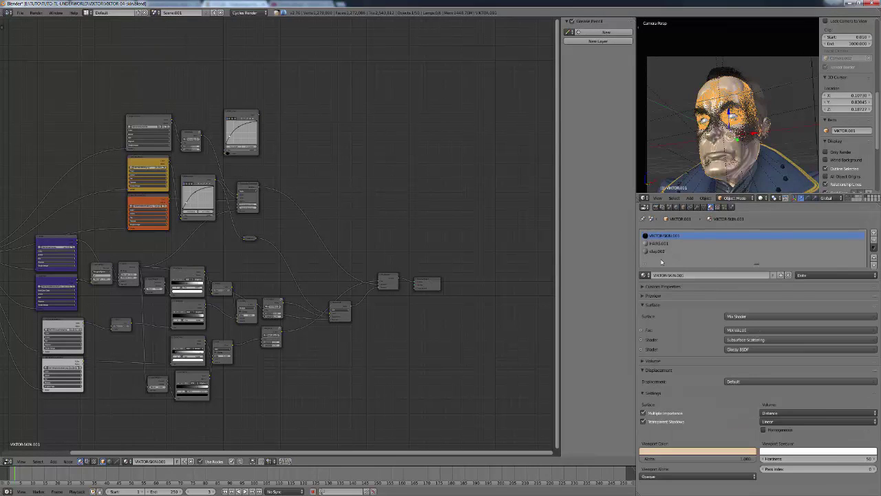
left_click(657, 243)
left_click(657, 251)
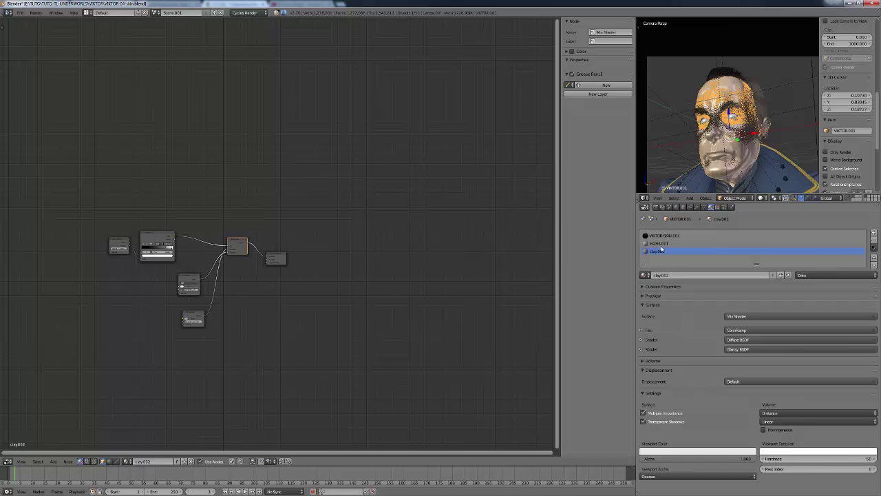
left_click(657, 235)
scroll(425, 256, "up", 4)
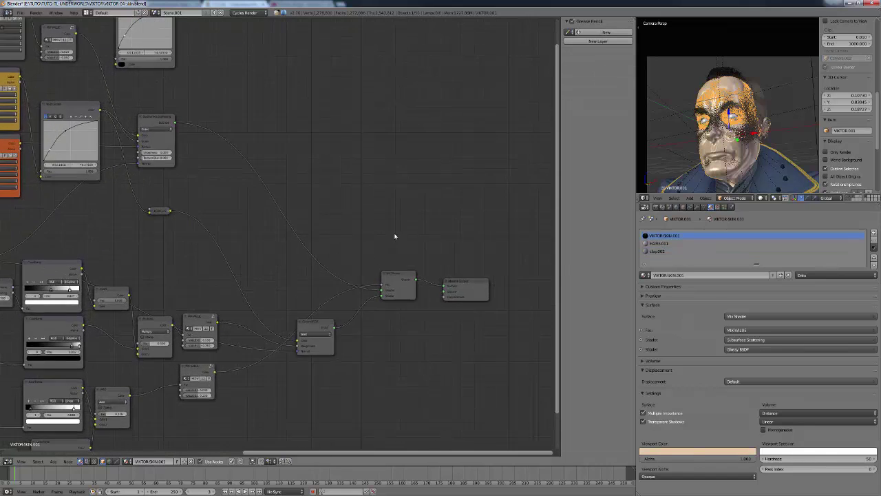
left_click_drag(361, 247, 400, 303)
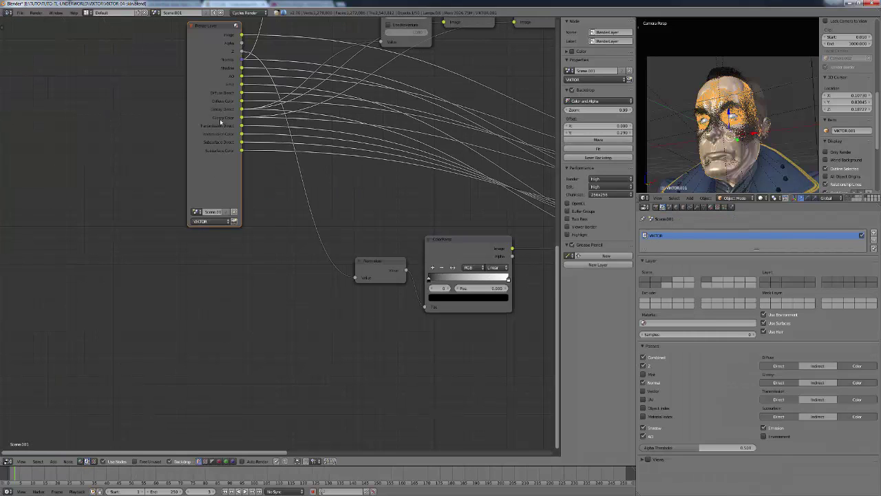
Duplicate the Render Layers node in the compositor, place the copy below, and assign the original node to Scene
key("shift+d")
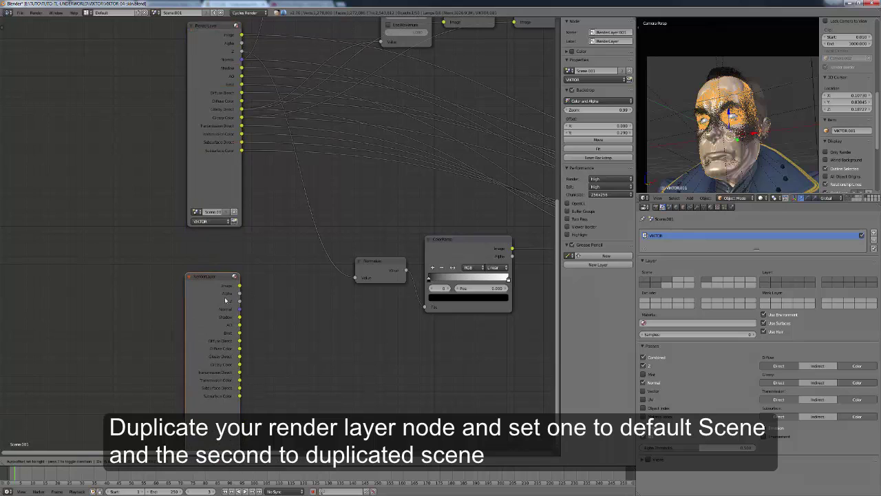
left_click(223, 293)
left_click(198, 215)
left_click(209, 223)
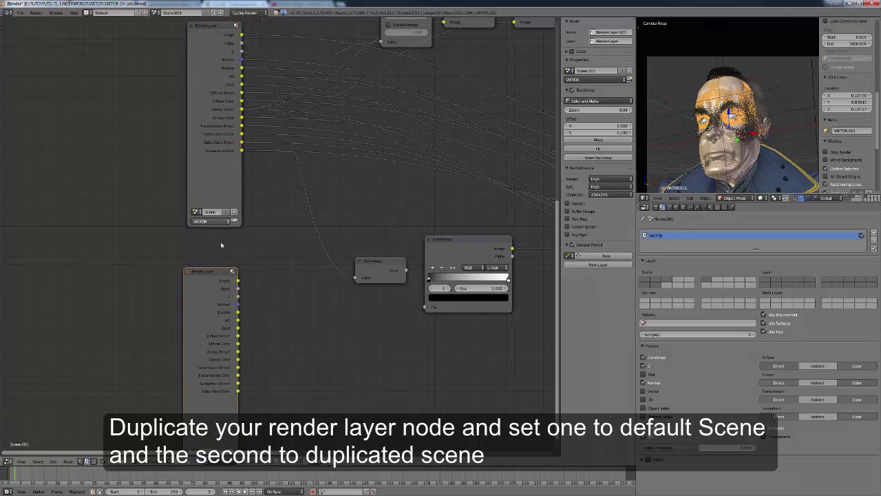
Assign the duplicated Render Layers node to Scene.001
scroll(265, 354, "down", 1)
middle_click_drag(269, 364, 277, 249)
scroll(243, 309, "up", 1)
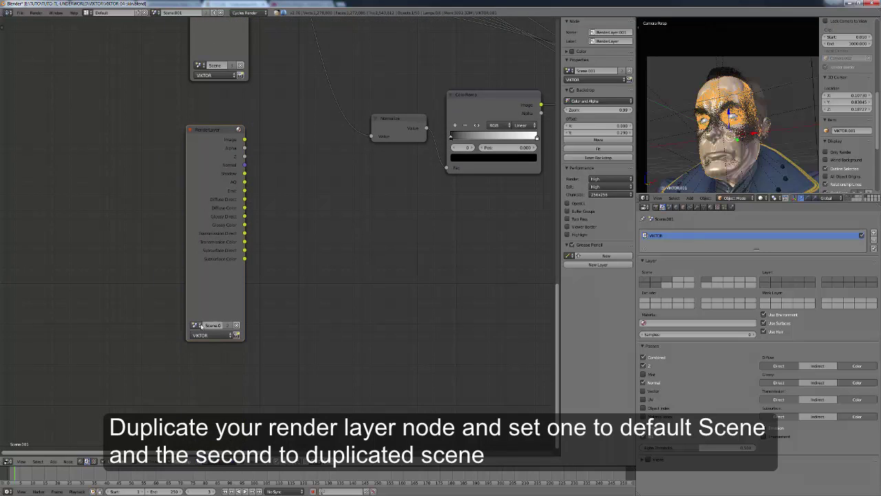
left_click(196, 325)
left_click(207, 343)
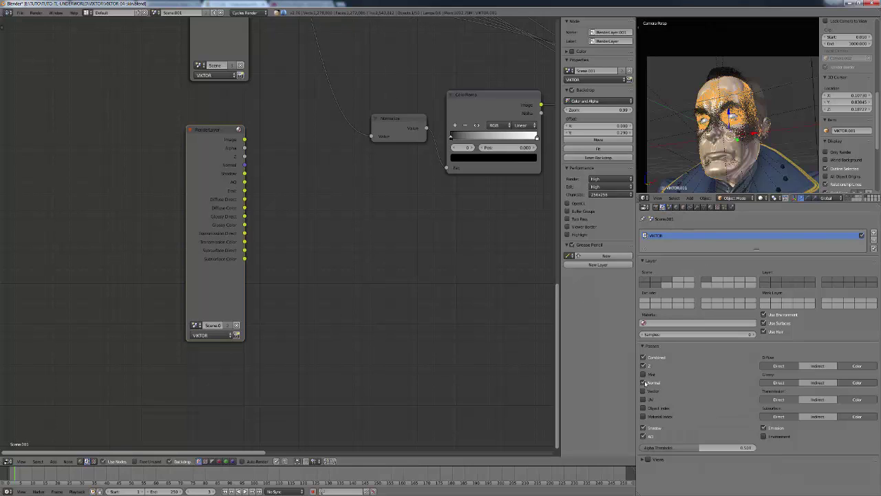
Disable the Normal, Shadow and AO passes of the VIKTOR render layer in Scene.001
left_click(643, 383)
left_click(643, 428)
left_click(643, 436)
Disable the Direct and Color passes for Subsurface, Transmission, Glossy and Diffuse in Scene.001's render layer
left_click(779, 416)
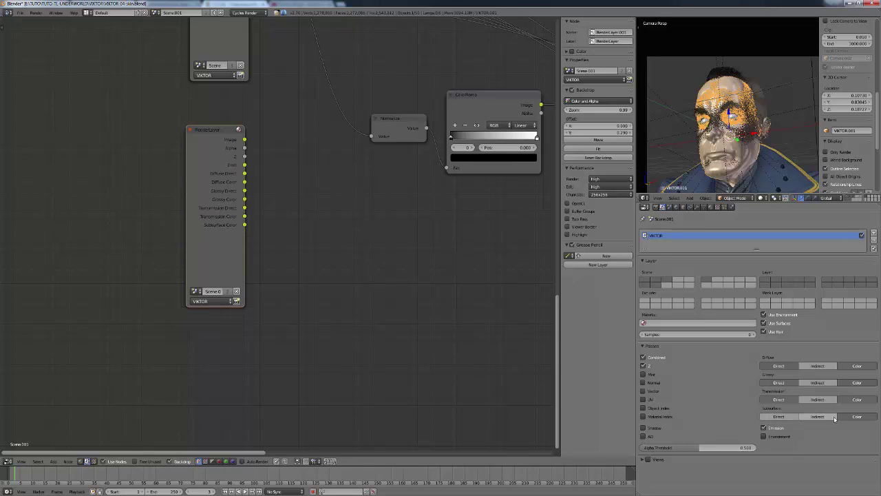
left_click(857, 417)
left_click(857, 399)
left_click(779, 399)
left_click(779, 382)
left_click(855, 382)
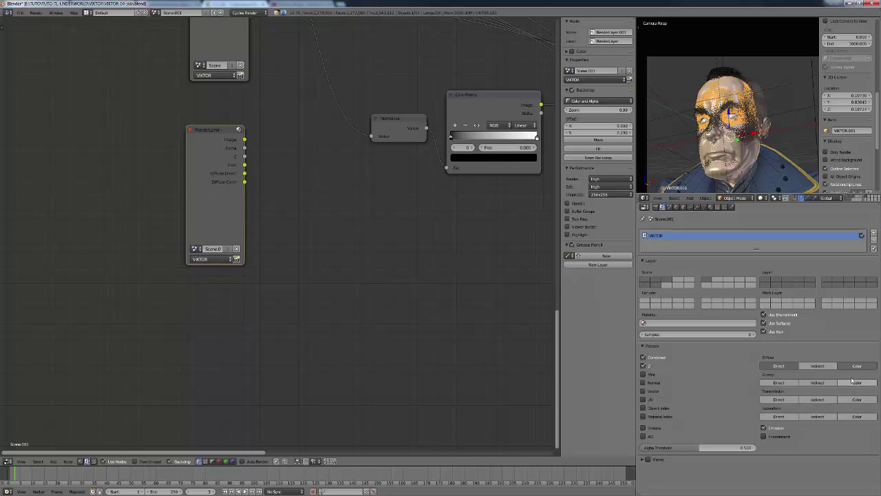
left_click(855, 367)
left_click(780, 365)
Examine the compositor node tree, from the Scene.001 Render Layers node up to the specular node chain and the file output
scroll(201, 197, "down", 2)
middle_click_drag(248, 182, 187, 222)
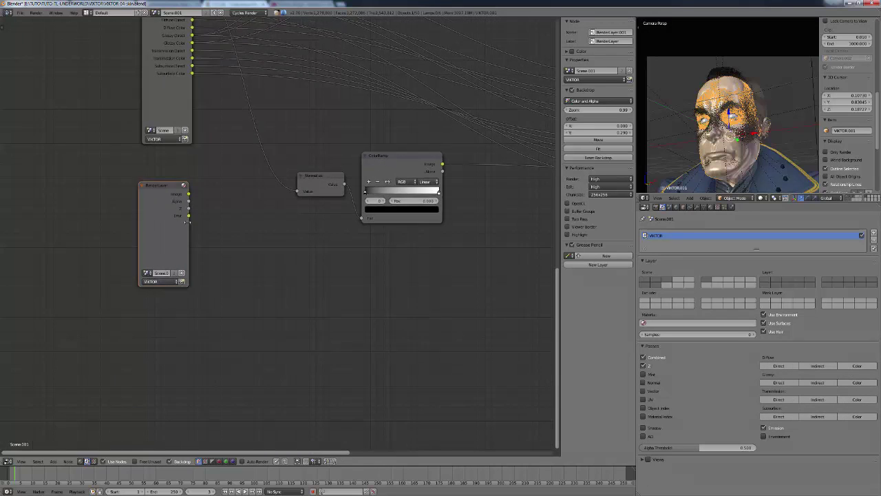
left_click_drag(188, 194, 253, 250)
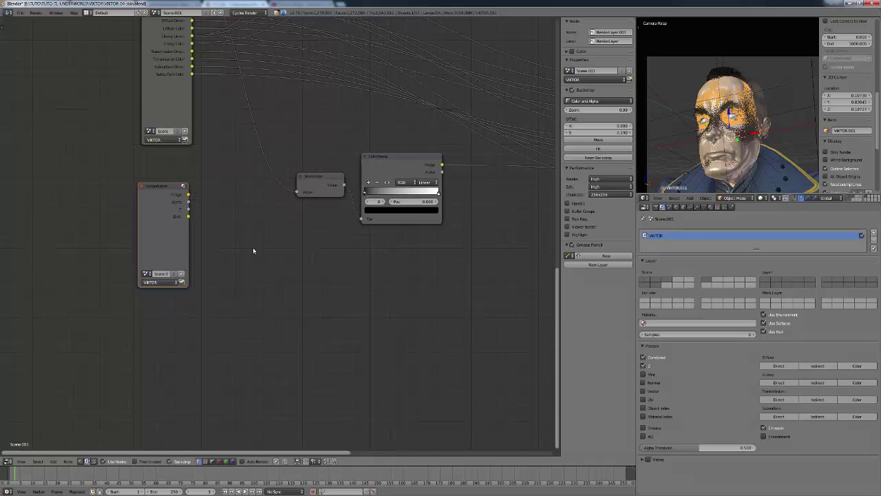
scroll(330, 265, "down", 4)
middle_click_drag(365, 273, 376, 367)
middle_click_drag(323, 322, 178, 491)
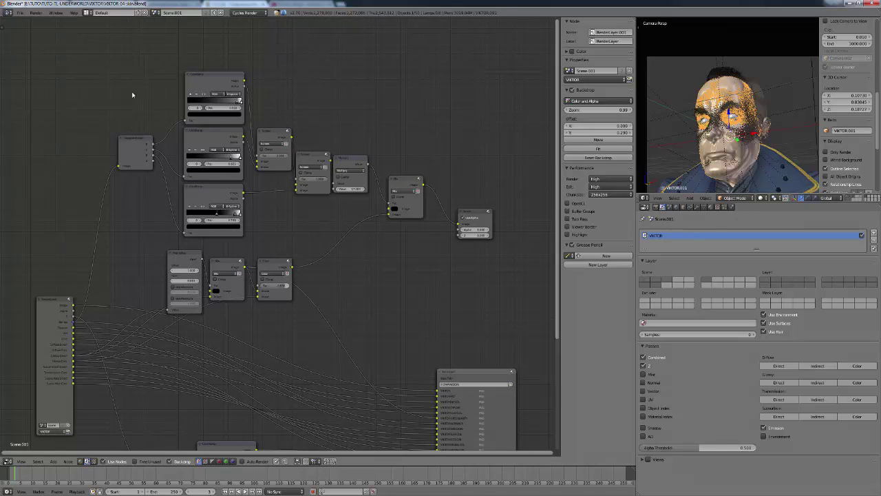
middle_click_drag(256, 312, 406, 89)
middle_click_drag(328, 197, 323, 146)
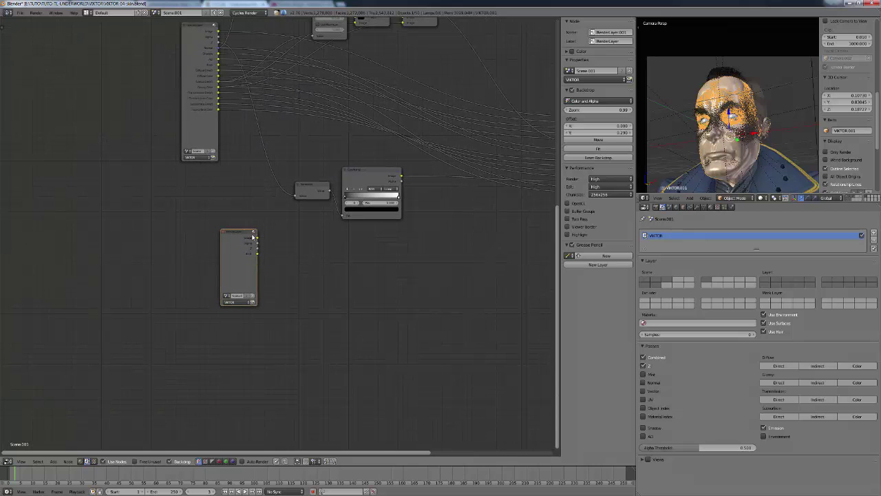
left_click_drag(254, 237, 240, 244)
key("shift+z")
scroll(712, 153, "up", 4)
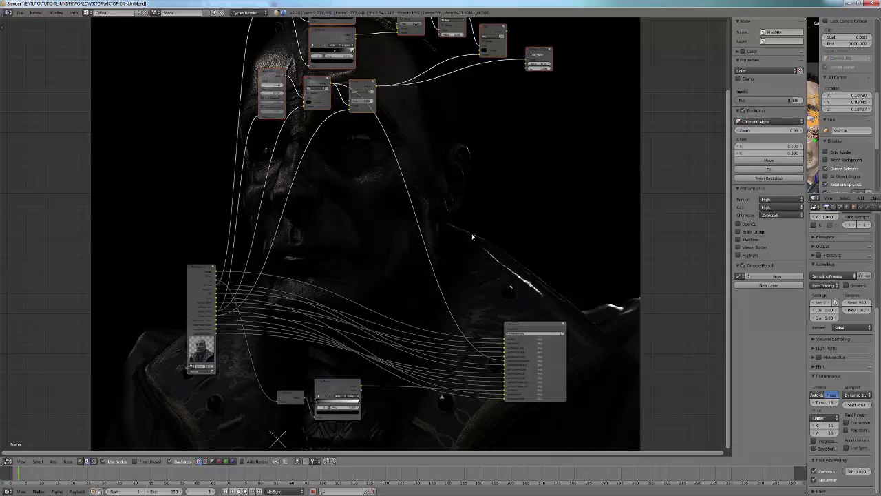
Cycle the Viewer backdrop through the Scene render layer's passes until Glossy Direct is shown
scroll(385, 269, "up", 2)
left_click_drag(153, 283, 135, 260)
scroll(325, 269, "up", 1)
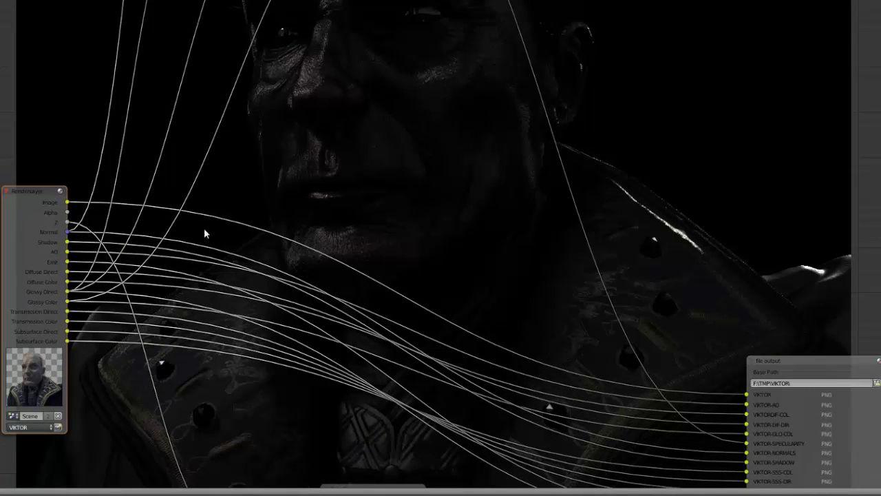
left_click(44, 226, "ctrl+shift")
left_click(44, 227, "ctrl+shift")
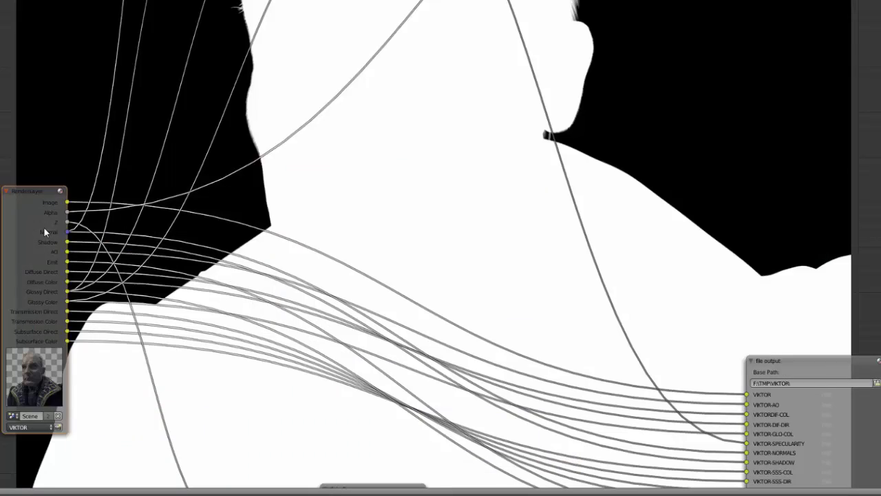
left_click(43, 227, "ctrl+shift")
left_click(44, 228, "ctrl+shift")
left_click(43, 228, "ctrl+shift")
left_click(43, 229, "ctrl+shift")
left_click(44, 228, "ctrl+shift")
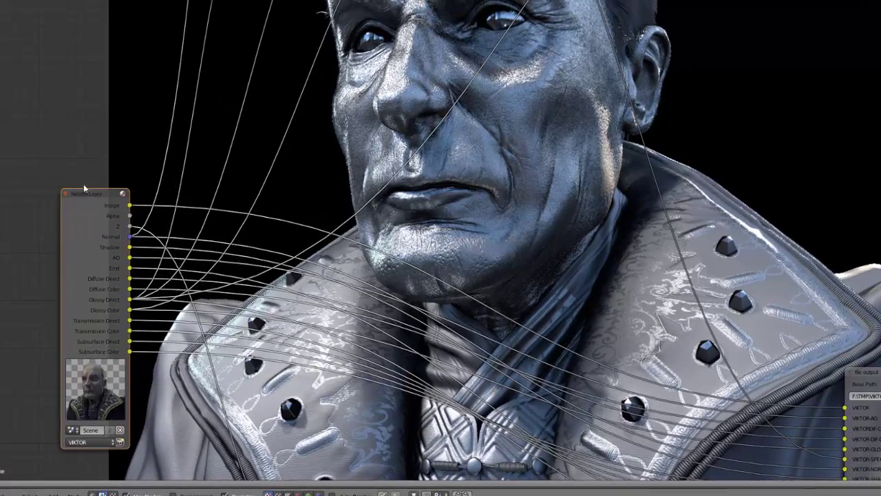
Move the Scene Render Layers node up and to the left, clear of the face in the backdrop
left_click_drag(84, 186, 52, 100)
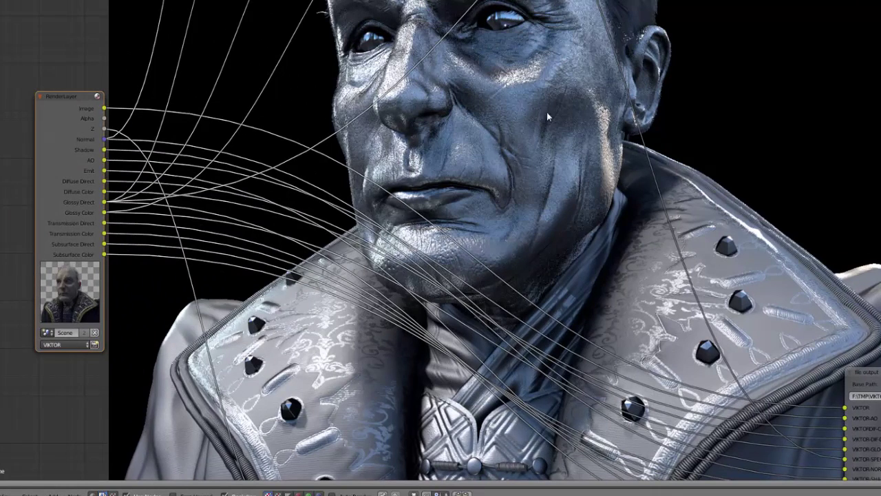
scroll(537, 140, "down", 1)
scroll(537, 139, "up", 2)
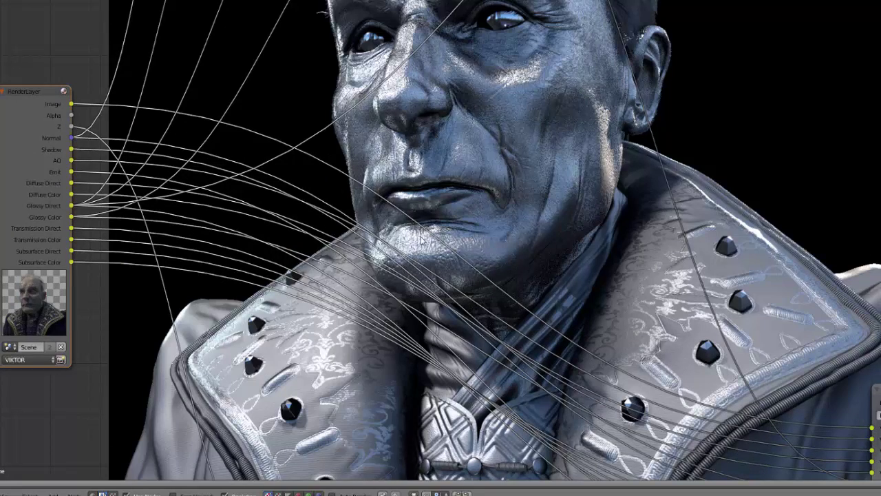
mouse_move(30, 138)
left_mouse_down()
mouse_move(52, 110)
mouse_move(34, 123)
left_mouse_up()
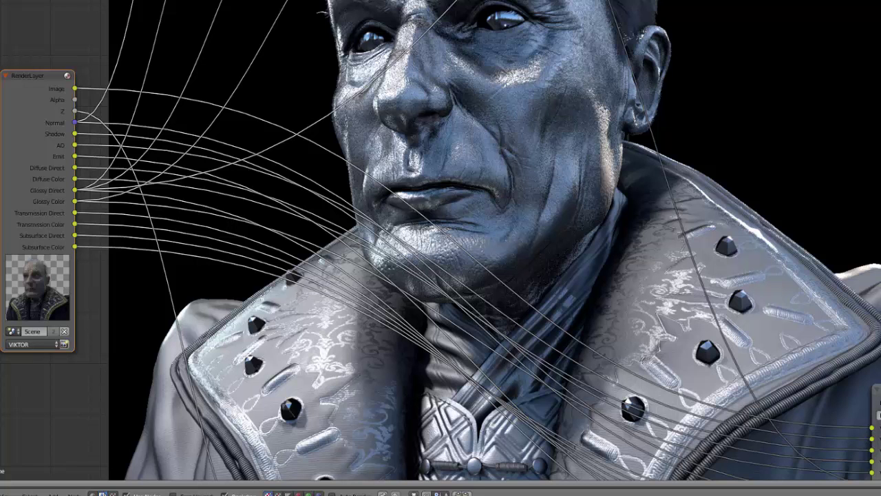
mouse_move(880, 103)
left_mouse_down()
mouse_move(880, 27)
mouse_move(880, 117)
left_mouse_up()
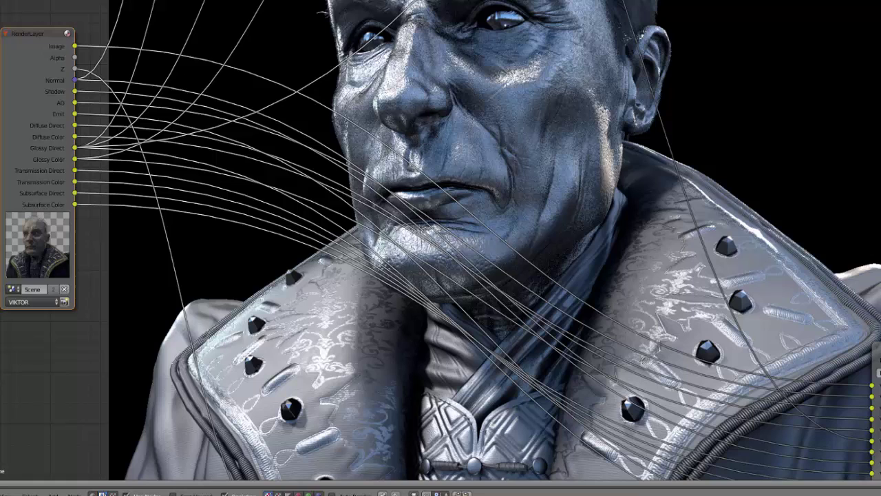
Connect Glossy Direct to a Map Value node's Value input and test a size of 0.040 with an offset of -0.090
middle_click_drag(760, 252, 760, 491)
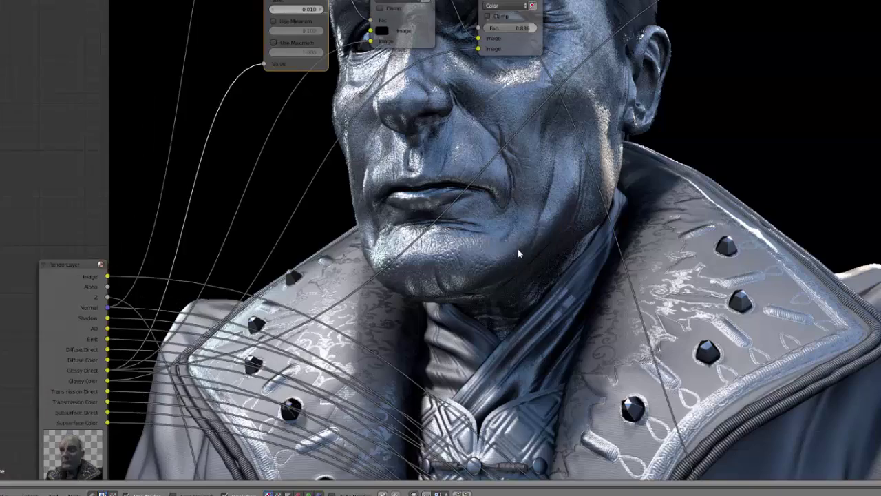
key("shift+a")
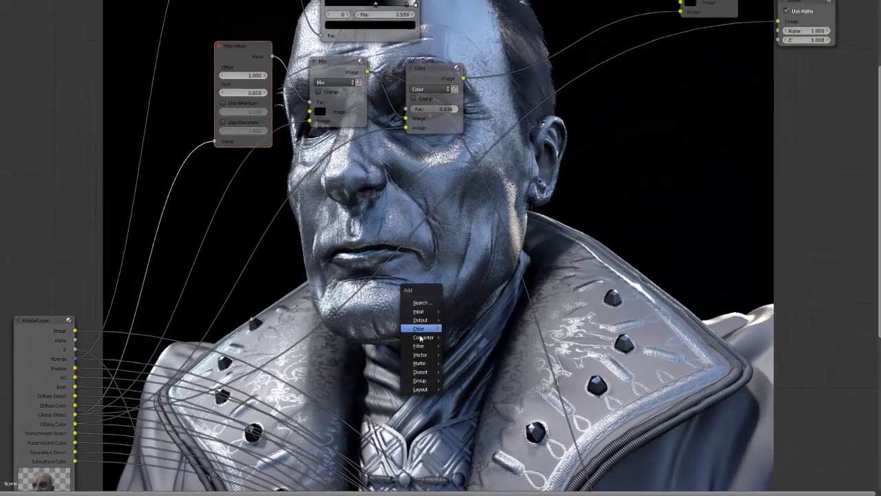
mouse_move(493, 305)
mouse_move(394, 372)
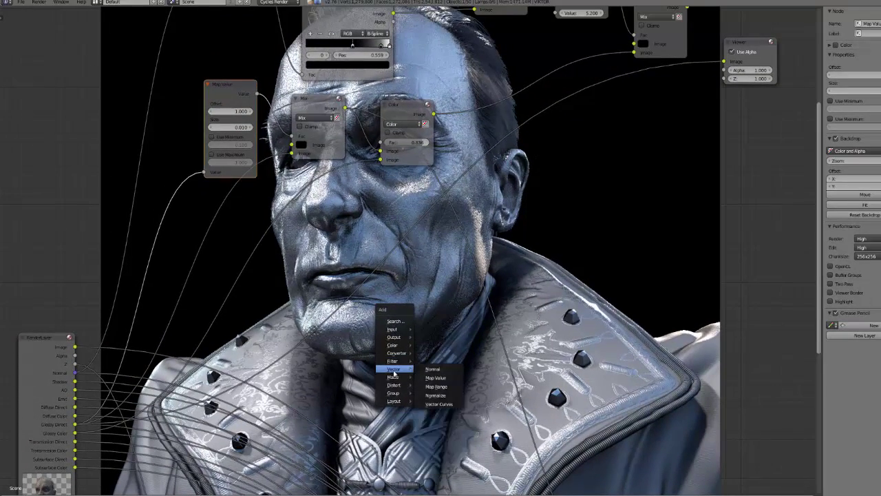
left_click(441, 378)
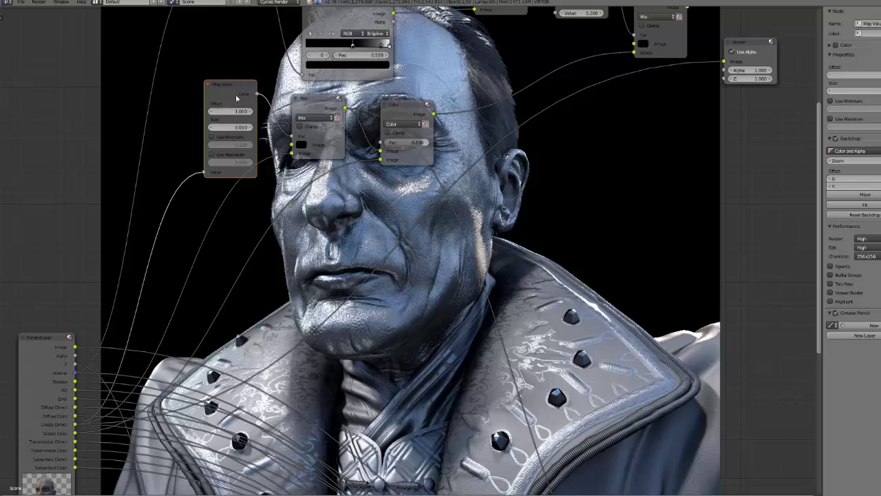
left_click(344, 299)
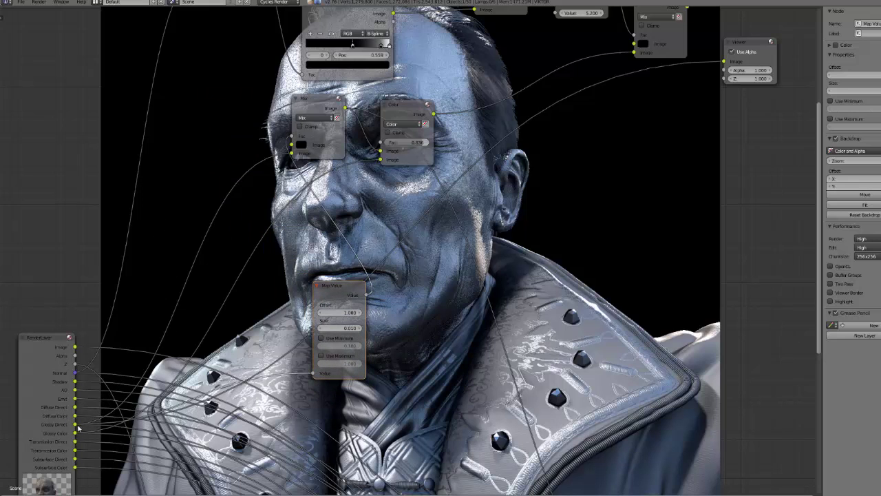
left_click_drag(75, 424, 314, 373)
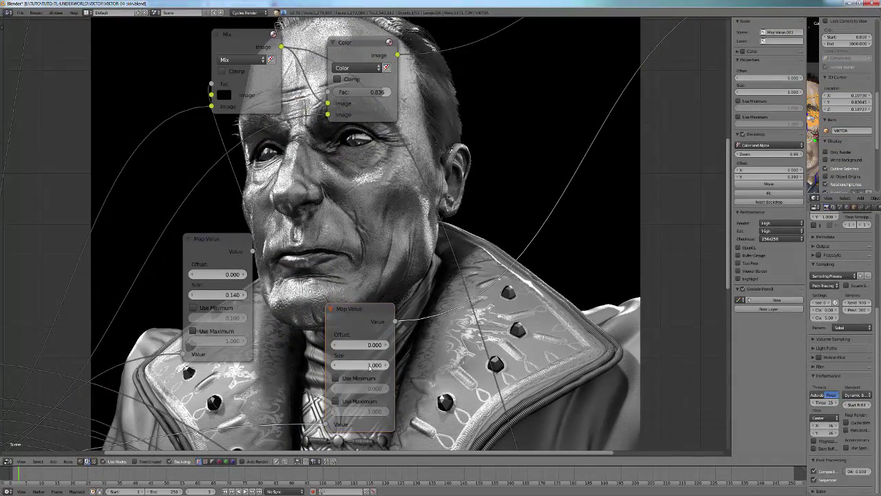
left_click_drag(361, 365, 356, 344)
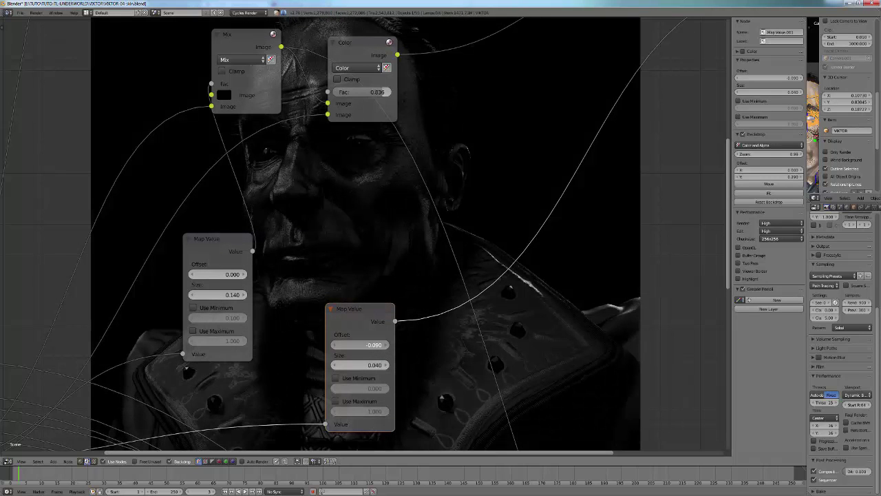
Add a Mix node with Map Value as factor, black as first image and Glossy Direct as second, and preview it
key("shift+a")
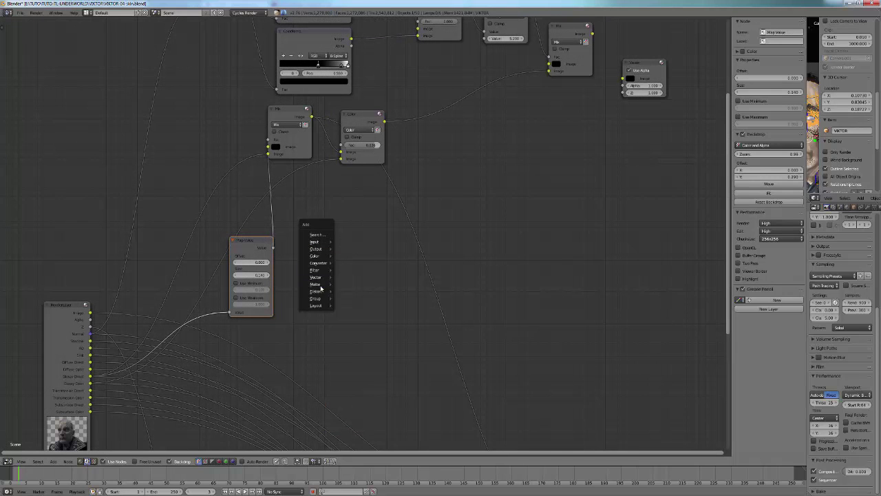
left_click(351, 282)
left_click_drag(91, 378, 329, 301)
left_click(348, 296, "ctrl+shift")
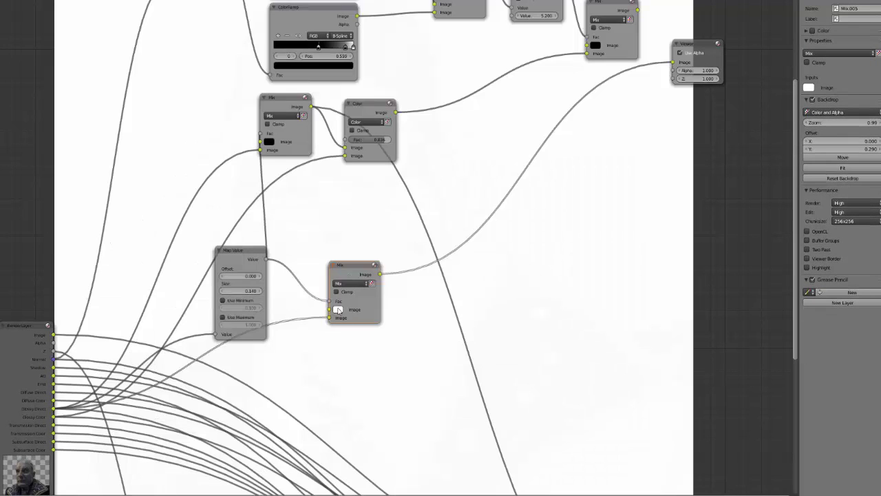
left_click(337, 309)
left_click_drag(394, 229, 394, 257)
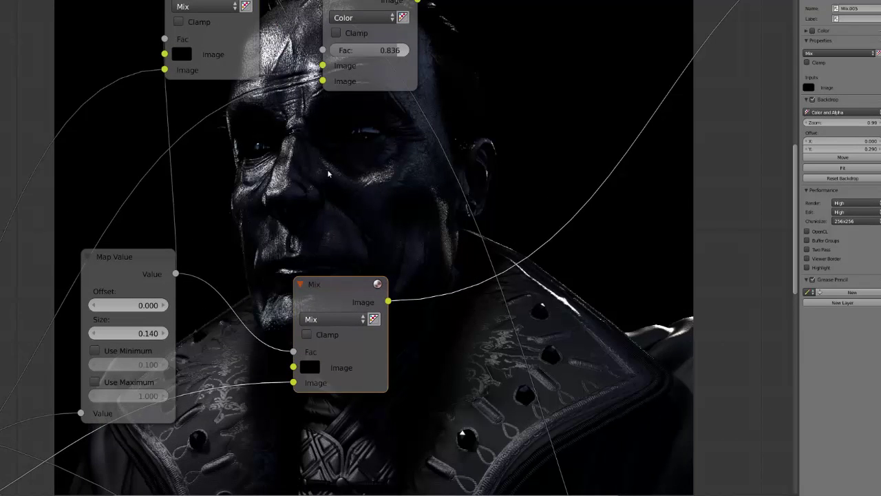
Compare the raw Glossy Direct pass with the new Mix node's output in the backdrop
scroll(269, 227, "down", 3)
left_click_drag(163, 258, 141, 239)
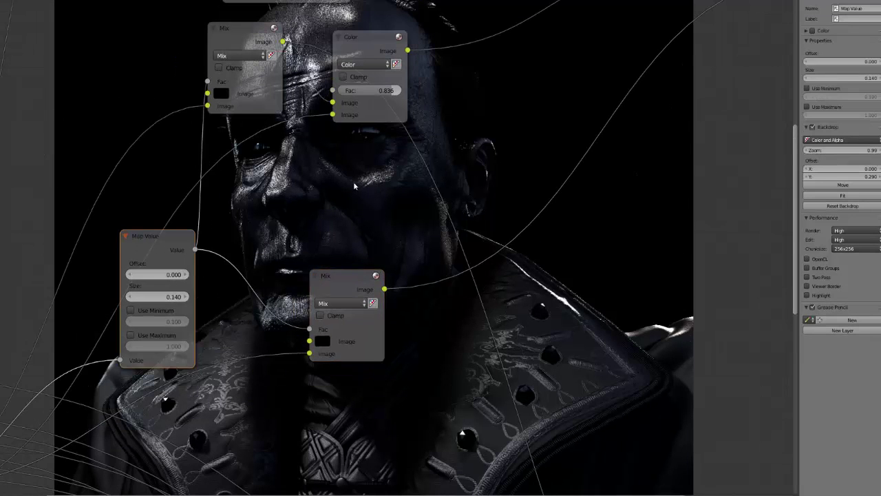
scroll(354, 186, "down", 2)
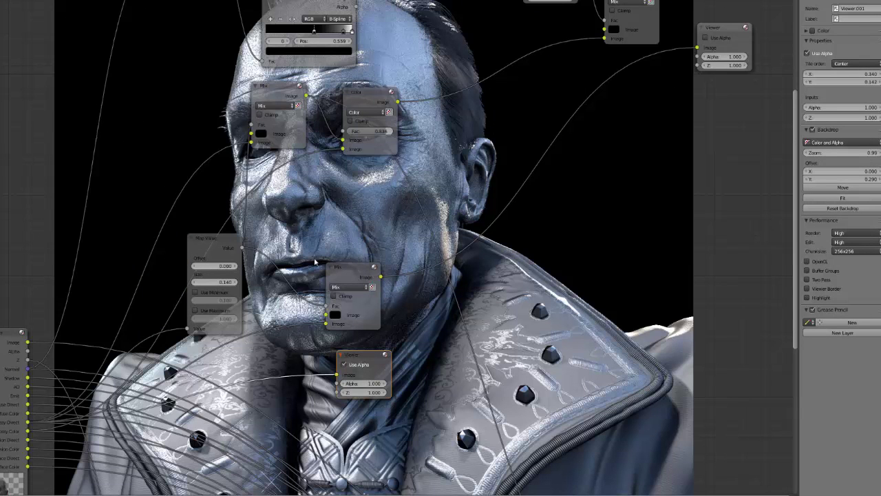
left_click(355, 276)
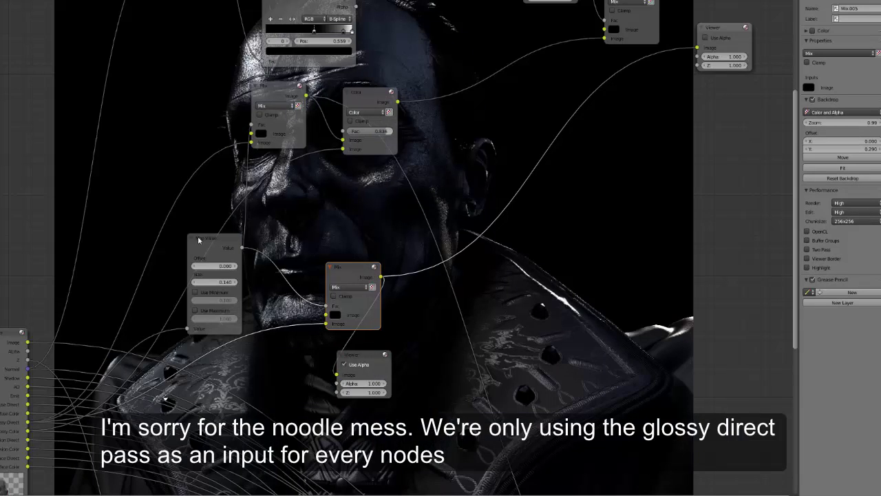
Set the Map Value node's offset to 0.370 and its size to 0.070
scroll(214, 271, "up", 2)
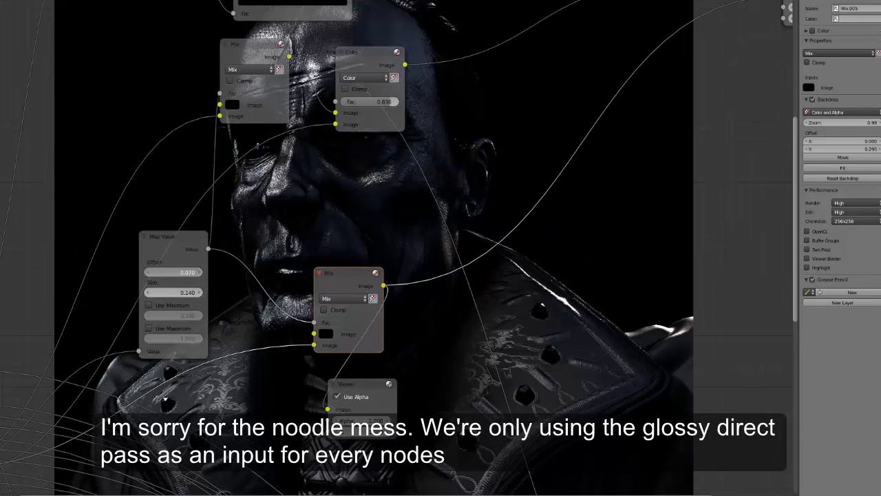
mouse_move(186, 272)
left_mouse_down()
mouse_move(214, 272)
mouse_move(168, 272)
mouse_move(169, 292)
left_mouse_up()
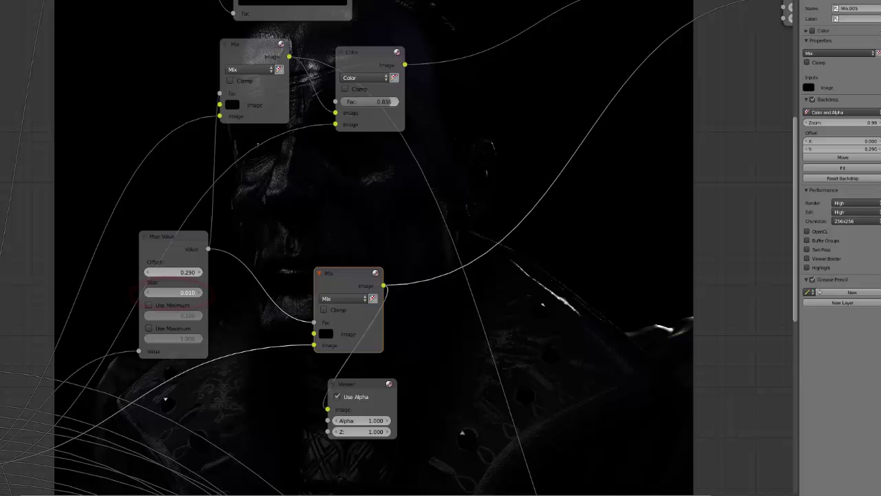
left_click_drag(173, 292, 181, 294)
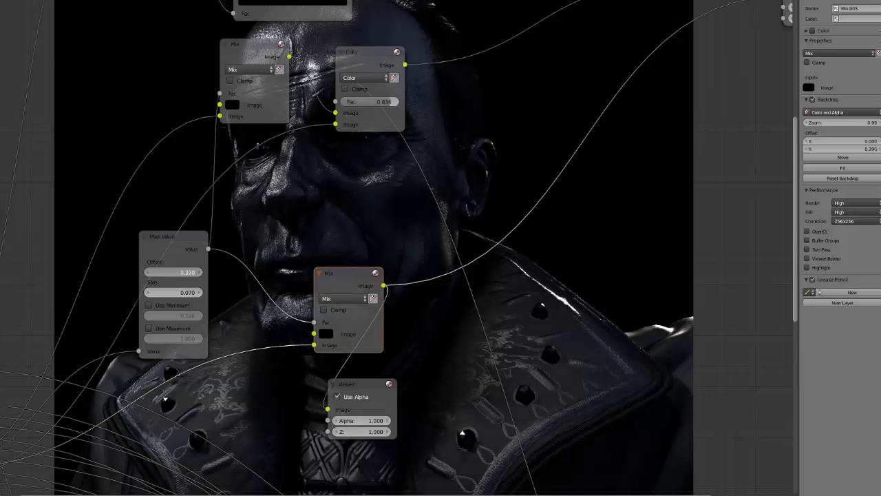
Add a second Mix node on the link between the first Mix node's output and the Viewer
scroll(177, 409, "up", 2)
scroll(320, 304, "down", 3)
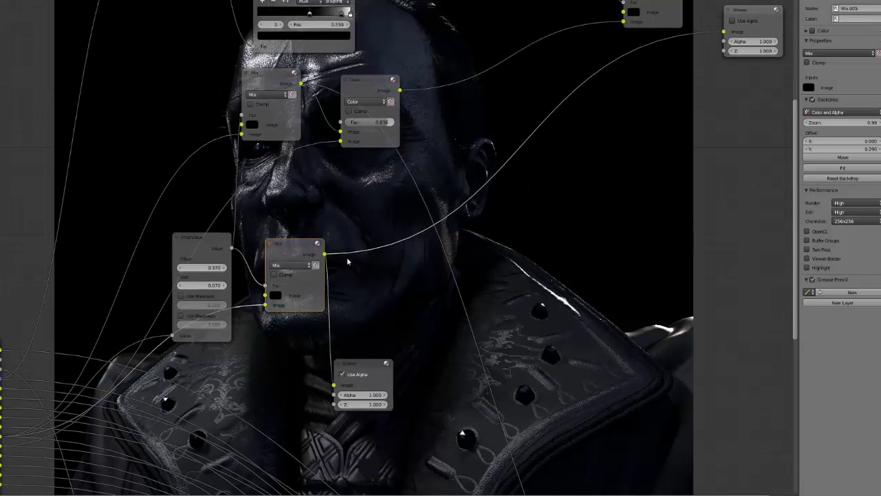
key("shift+a")
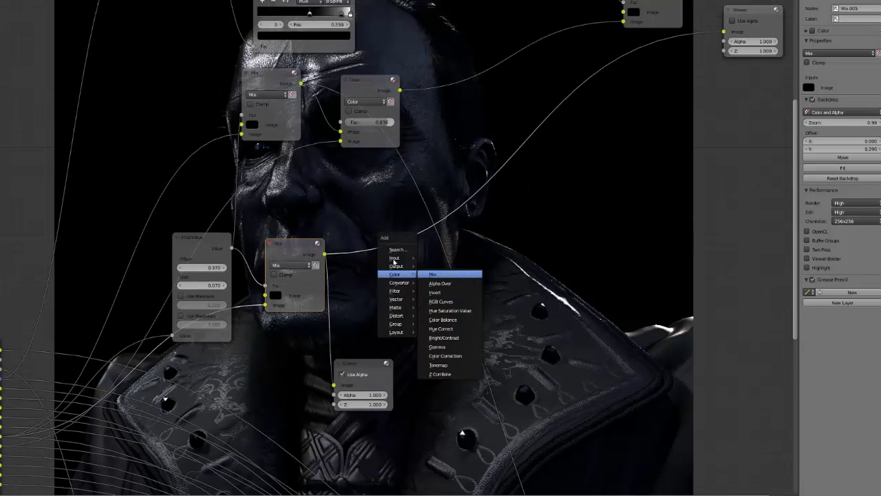
left_click(432, 274)
left_click(390, 270)
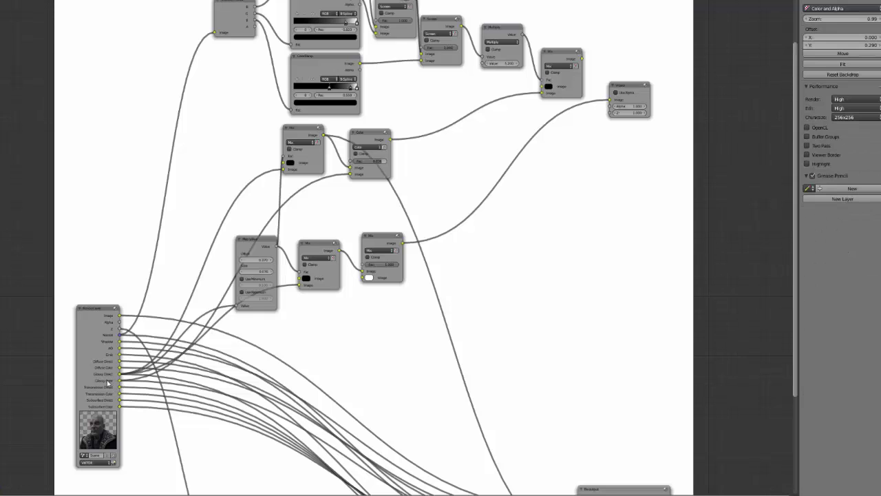
Preview the render layer's passes up to Glossy Color and connect Glossy Color to the new Mix node's second image input
left_click(107, 383, "ctrl+shift")
left_click(106, 384, "ctrl+shift")
left_click(106, 383, "ctrl+shift")
left_click(106, 383, "ctrl+shift")
left_click(106, 384, "ctrl+shift")
left_click(106, 383, "ctrl+shift")
left_click(106, 383, "ctrl+shift")
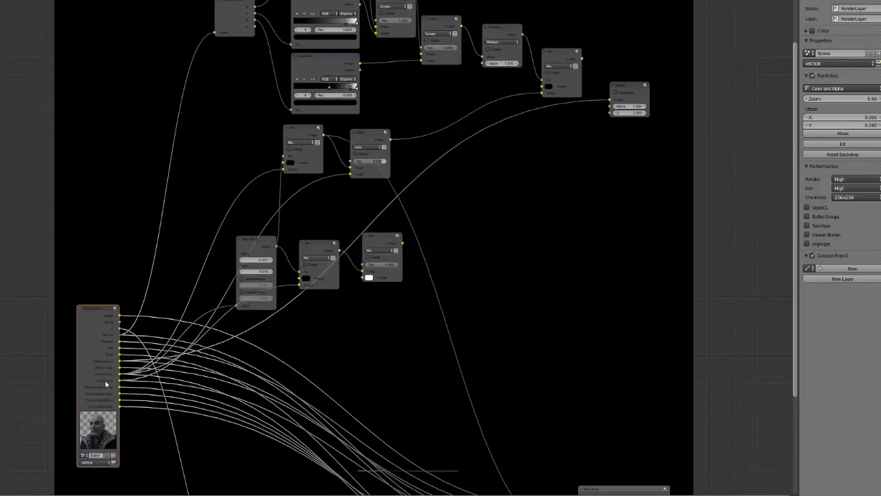
left_click(106, 383, "ctrl+shift")
left_click(106, 383, "ctrl+shift")
left_click(106, 384, "ctrl+shift")
left_click(106, 384, "ctrl+shift")
left_click_drag(120, 381, 364, 279)
Set the second Mix node's blend mode to Color and preview its output in the backdrop
scroll(370, 243, "up", 6)
left_click(377, 245)
left_click(388, 261)
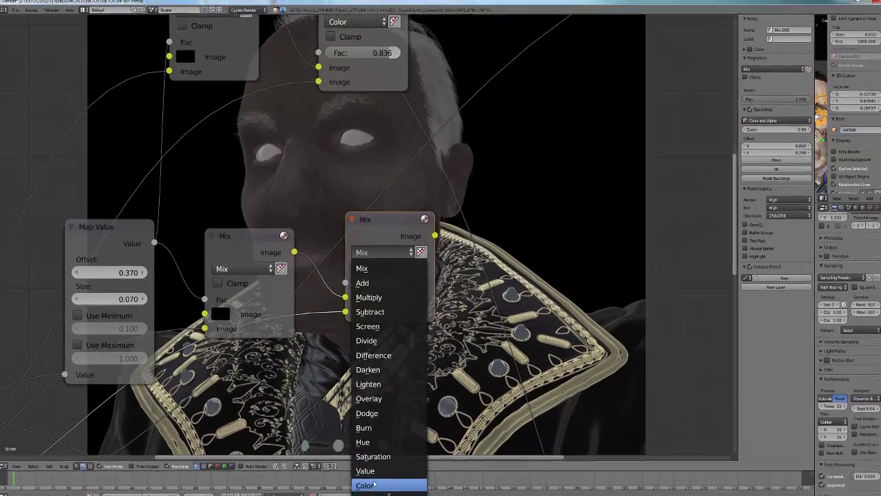
left_click(373, 484)
scroll(372, 266, "down", 3)
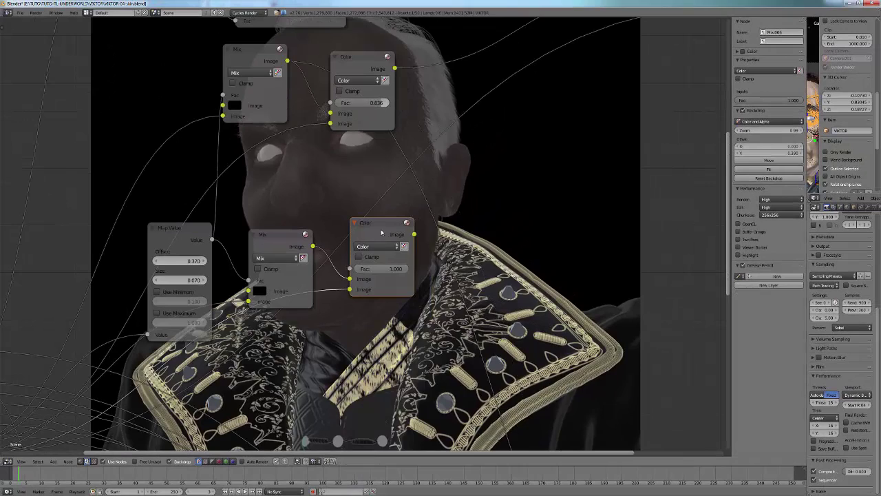
left_click(381, 232, "ctrl+shift")
scroll(347, 201, "up", 1)
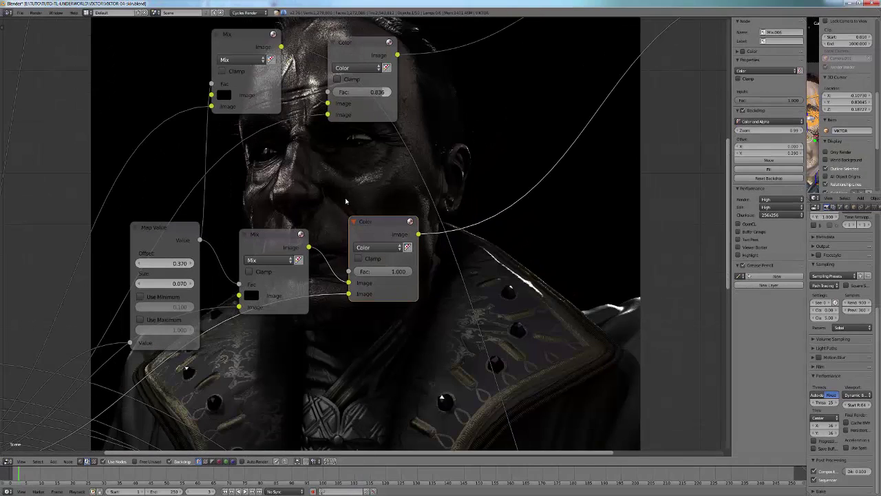
Move the lower Color mix node slightly down and adjust its factor, trying 0.700 before reducing it to 0.000
middle_click_drag(302, 175, 294, 263)
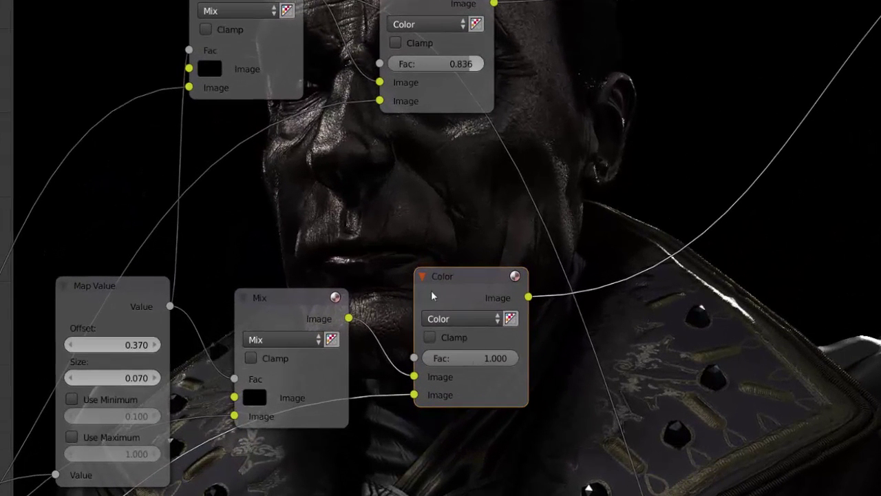
left_click_drag(433, 296, 432, 333)
left_click_drag(497, 358, 475, 358)
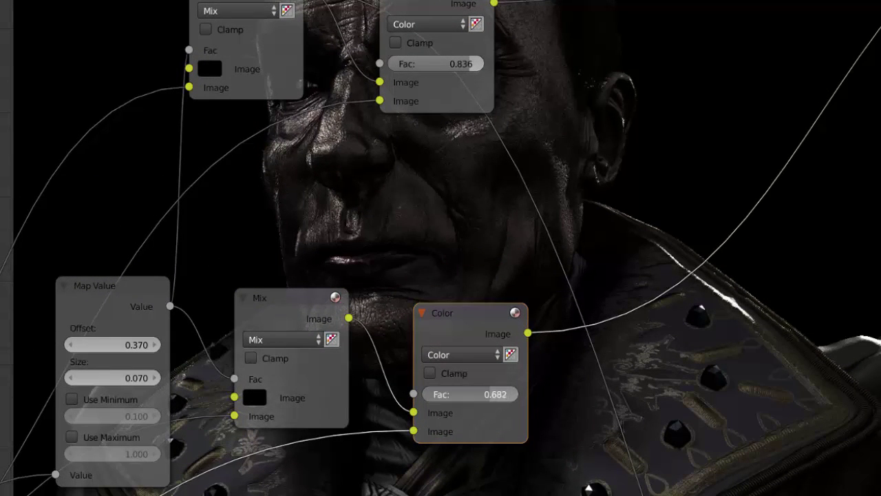
mouse_move(487, 394)
left_mouse_down()
mouse_move(421, 394)
mouse_move(489, 394)
left_mouse_up()
left_click(495, 393)
left_click(463, 335)
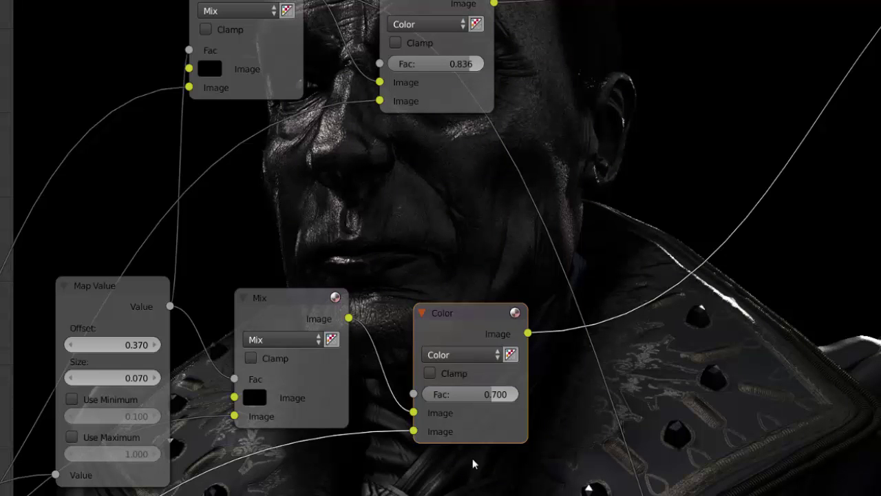
left_click_drag(486, 393, 423, 394)
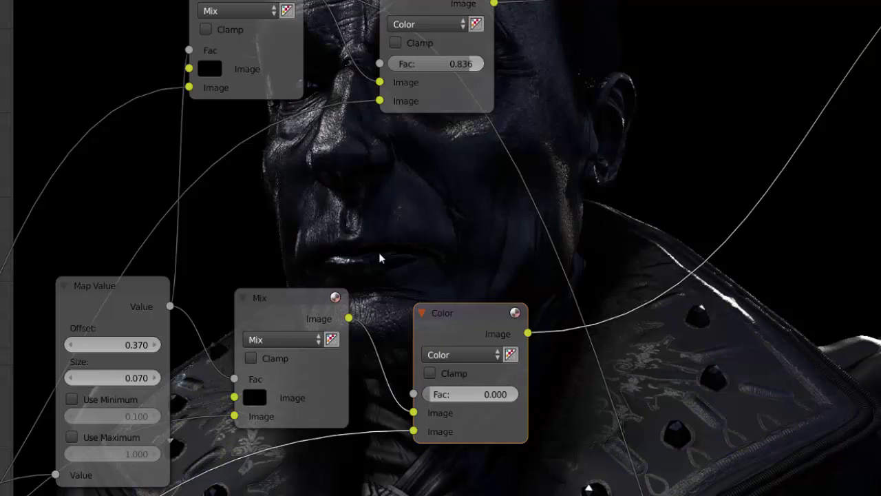
scroll(379, 252, "down", 5)
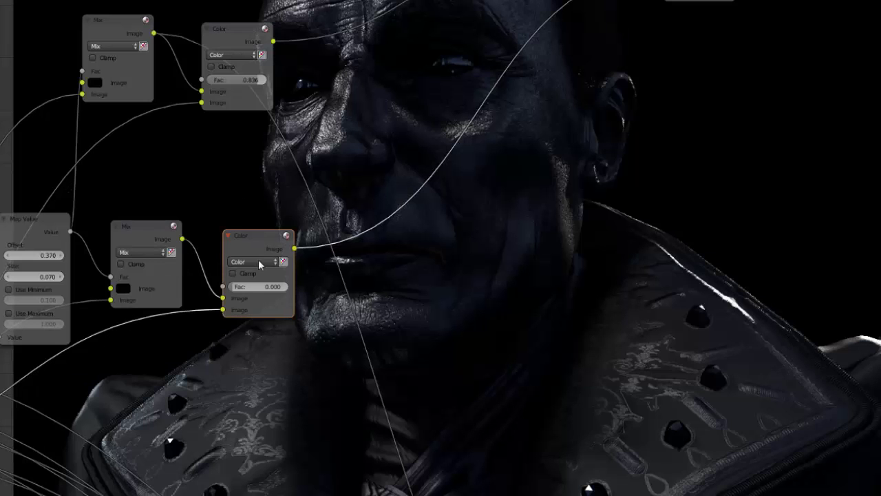
scroll(588, 211, "down", 2)
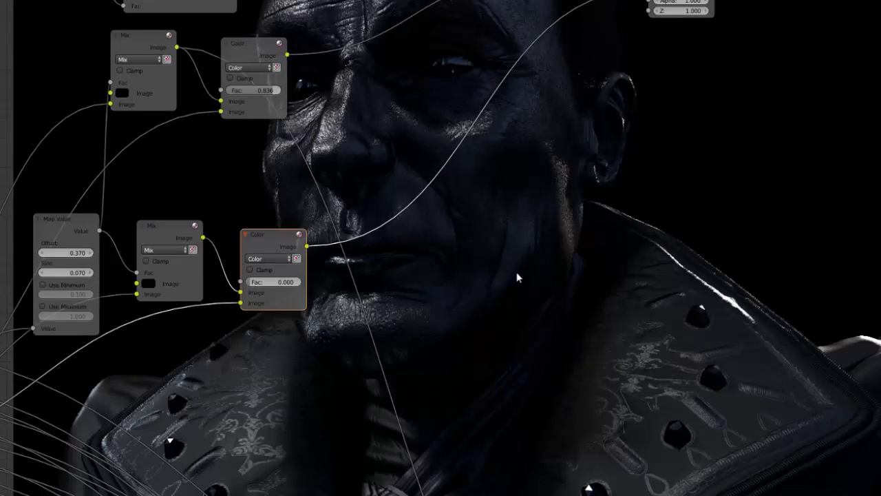
scroll(553, 221, "up", 2)
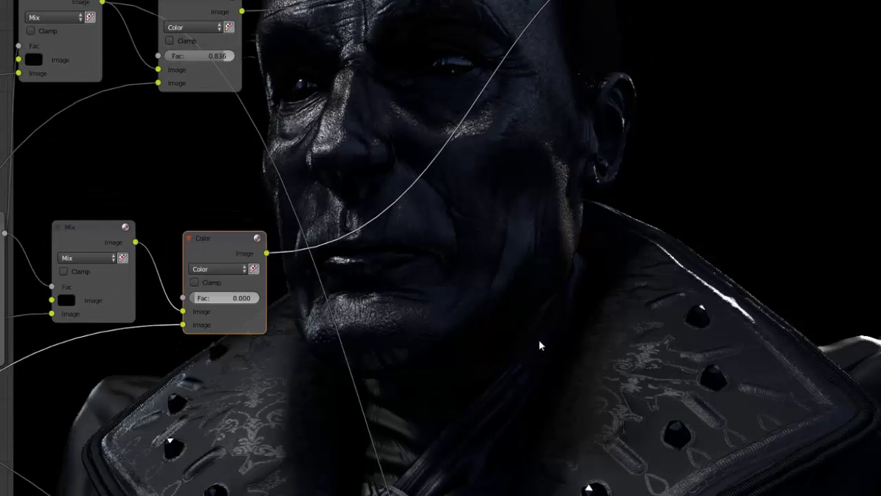
scroll(128, 346, "up", 3, "ctrl")
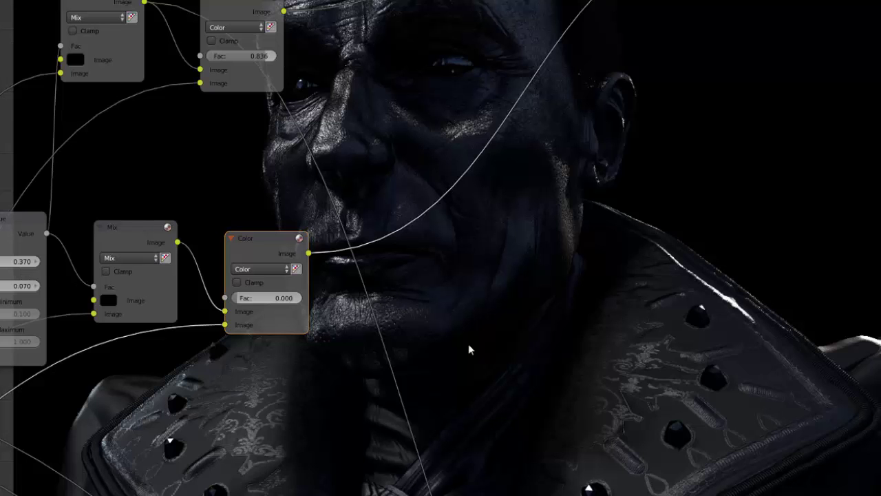
scroll(712, 385, "down", 1)
middle_click_drag(638, 347, 666, 307)
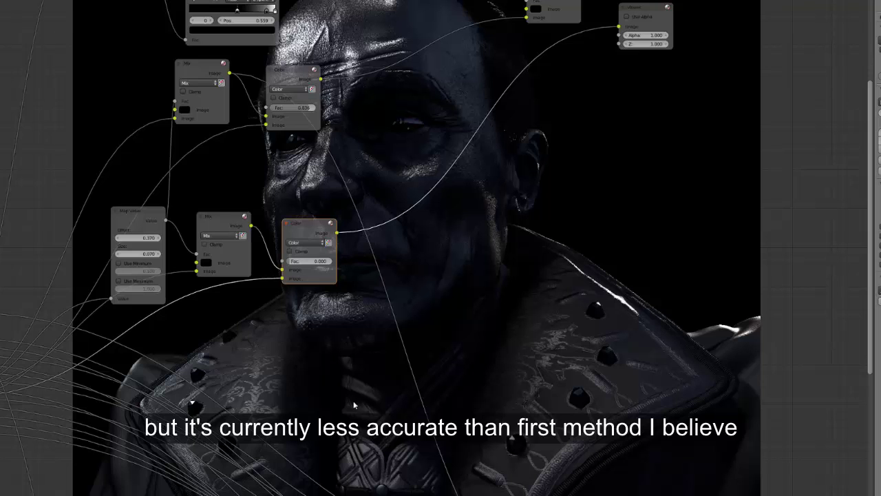
key("Home")
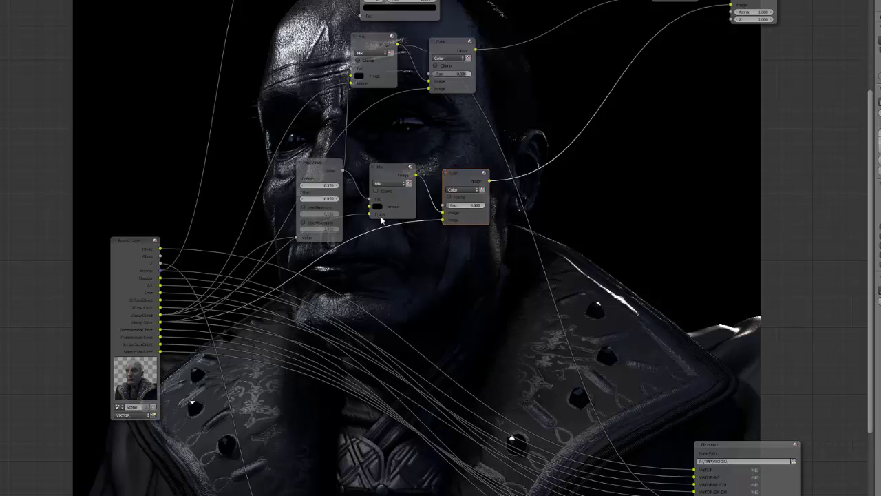
scroll(382, 220, "down", 2)
scroll(424, 245, "up", 1)
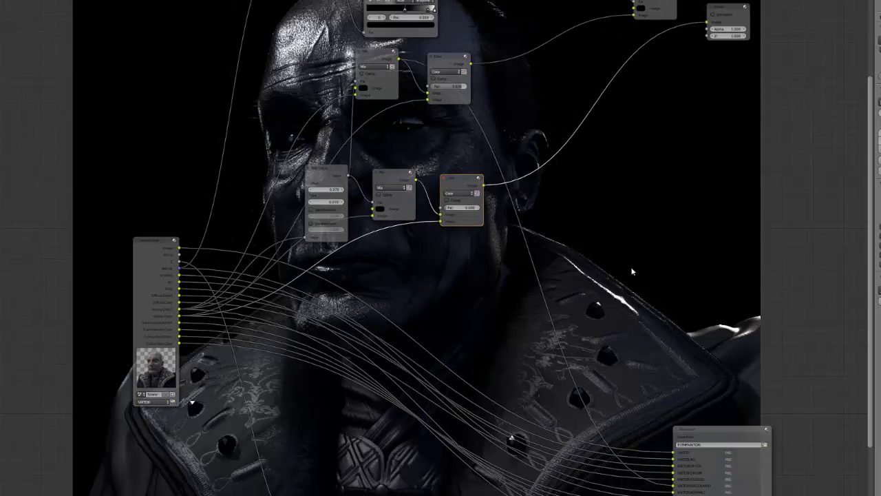
Preview the render layer's passes one after another in the backdrop up to the Normal pass
middle_click_drag(573, 211, 489, 282)
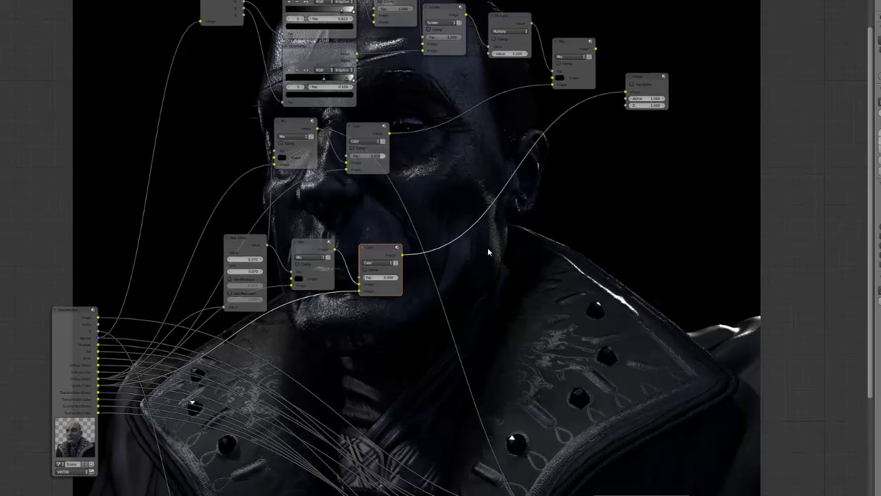
middle_click_drag(355, 351, 447, 239)
scroll(205, 231, "up", 4)
left_click_drag(186, 228, 268, 230)
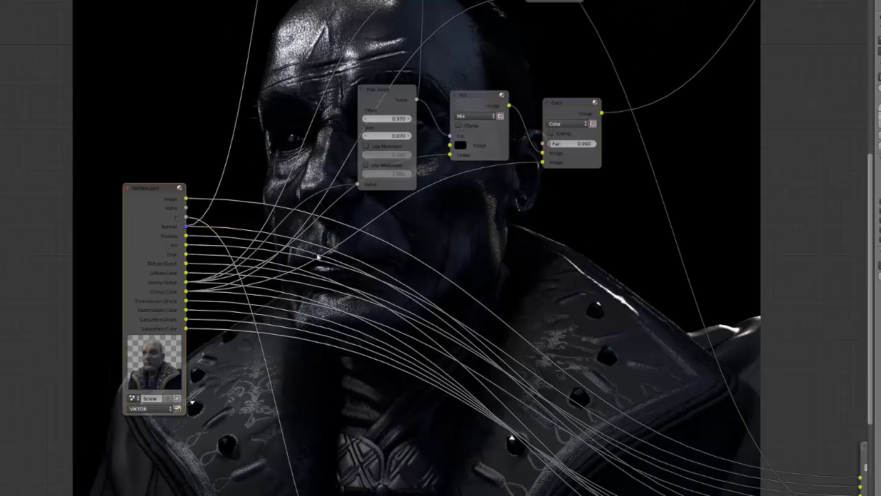
scroll(316, 255, "down", 3)
left_click(203, 236, "ctrl+shift")
left_click(203, 236, "ctrl+shift")
left_click(202, 236, "ctrl+shift")
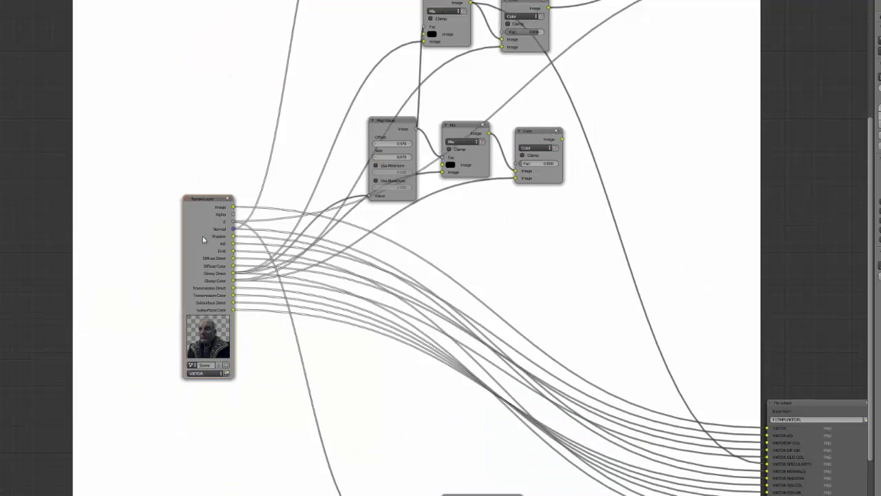
left_click(203, 236, "ctrl+shift")
scroll(479, 242, "up", 1)
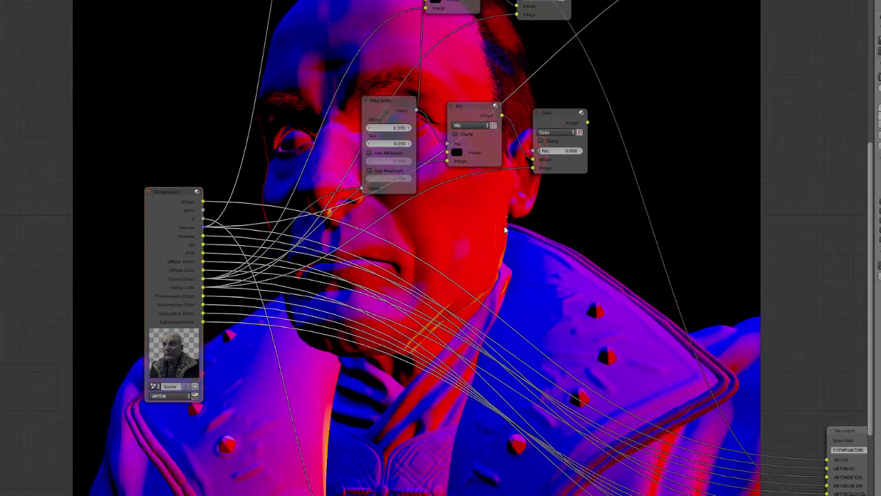
Add a Separate RGBA node fed by the Normal pass and preview its individual channels
key("shift+a")
mouse_move(506, 229)
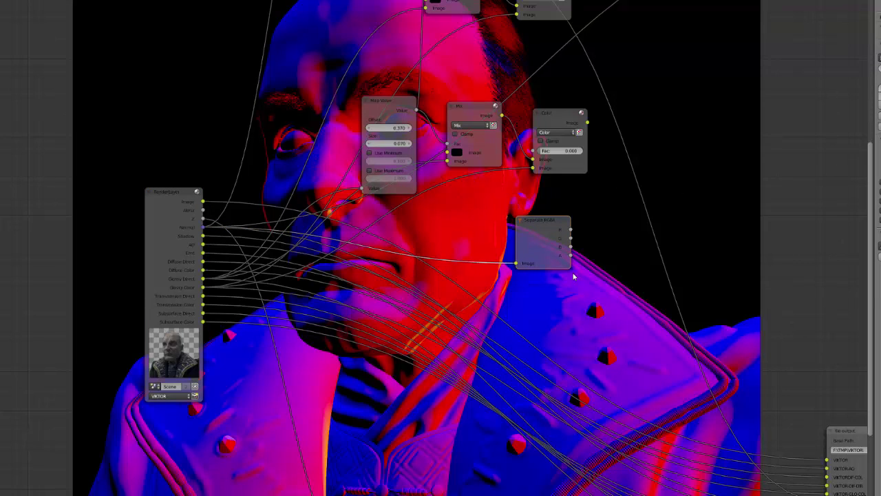
left_click(545, 239, "ctrl+shift")
left_click(538, 221, "ctrl+shift")
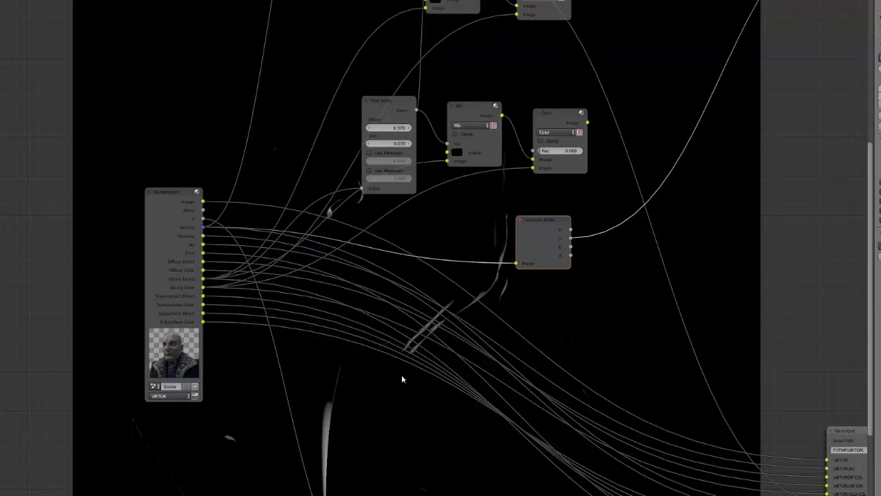
left_click(545, 244, "ctrl+shift")
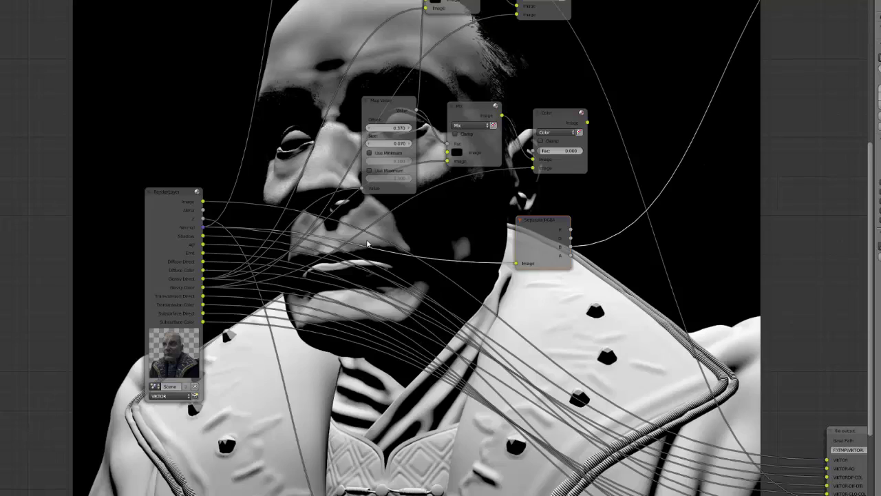
Add a ColorRamp node fed by the new Separate RGBA node's R output and preview the ramp
scroll(367, 244, "down", 1)
middle_click_drag(581, 207, 416, 296)
left_click_drag(349, 324, 331, 324)
scroll(330, 323, "up", 1)
key("shift+a")
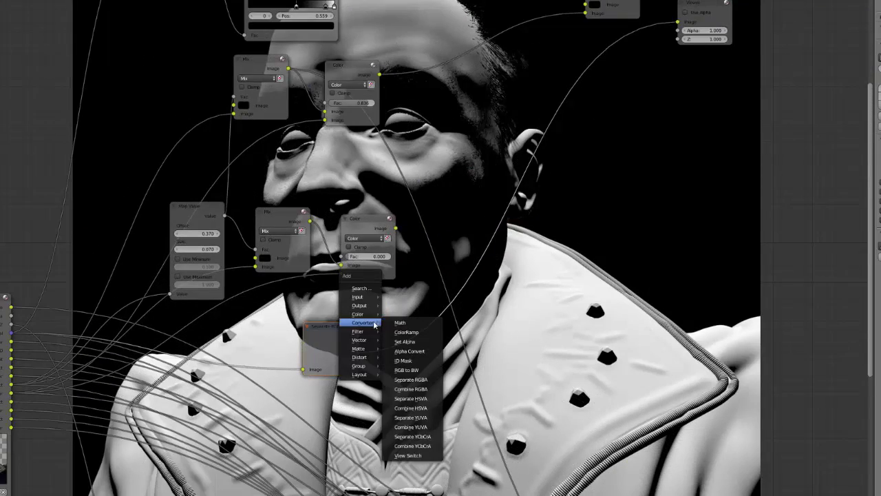
left_click(400, 332)
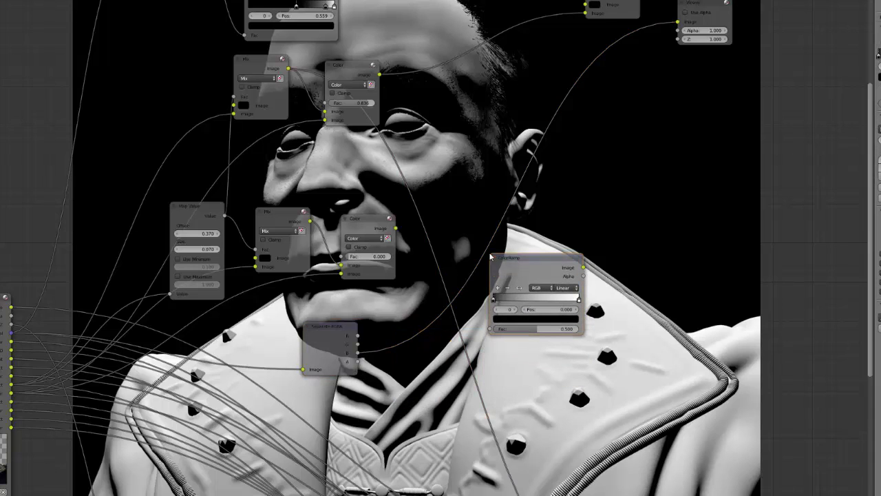
left_click_drag(358, 335, 556, 310)
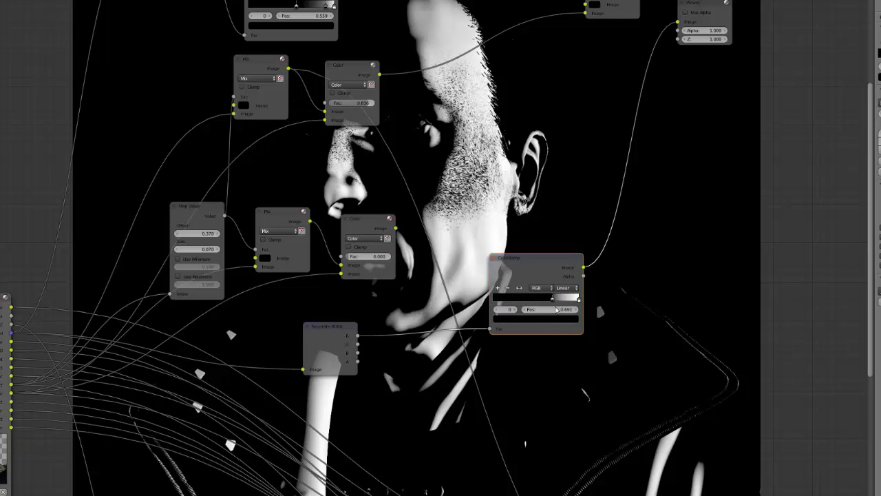
Set the new ColorRamp to B-Spline interpolation and its black stop to position 0.791
left_click(564, 288)
left_click(564, 253)
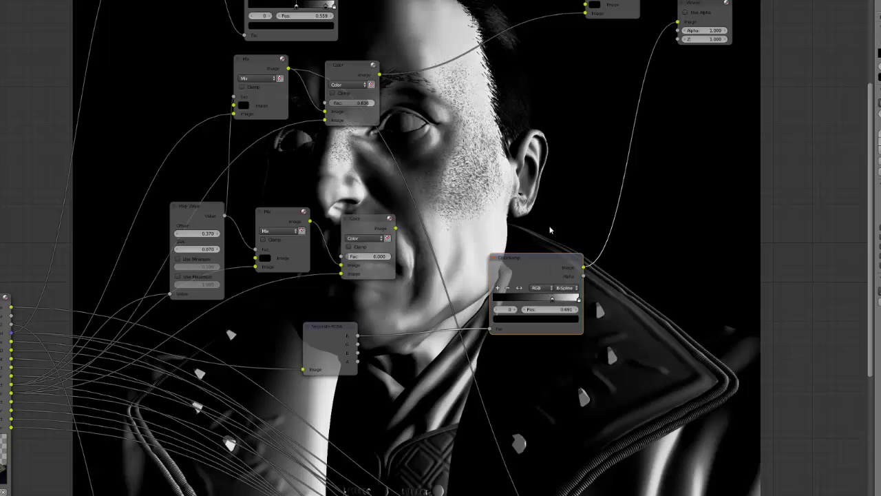
left_click_drag(553, 300, 527, 271)
Duplicate the B-Spline ColorRamp and connect the Separate RGBA node's G output to the copy
key("shift+d")
left_click(580, 355)
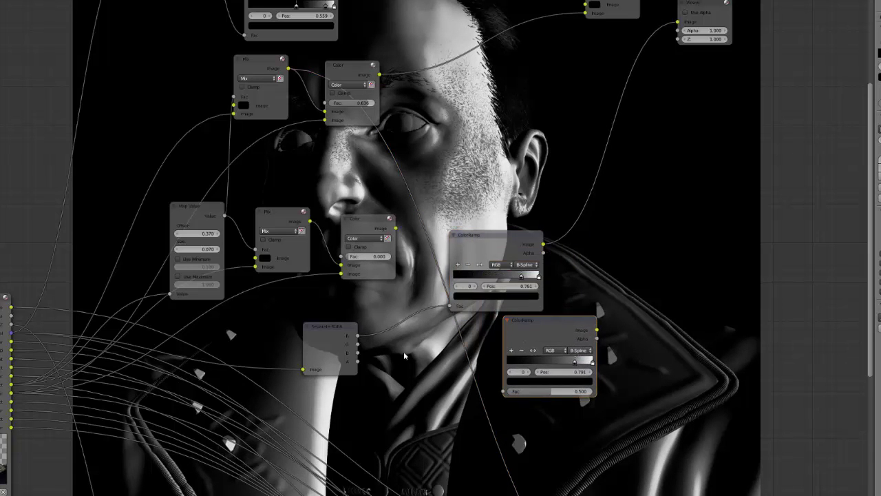
left_click_drag(358, 344, 504, 392)
left_click_drag(549, 320, 613, 269)
Make a third ColorRamp copy, connect the B output to it, and stagger the copied ramps
key("shift+d")
left_click(622, 359)
left_click_drag(358, 353, 575, 430)
left_click_drag(605, 372, 665, 369)
left_click_drag(643, 268, 623, 284)
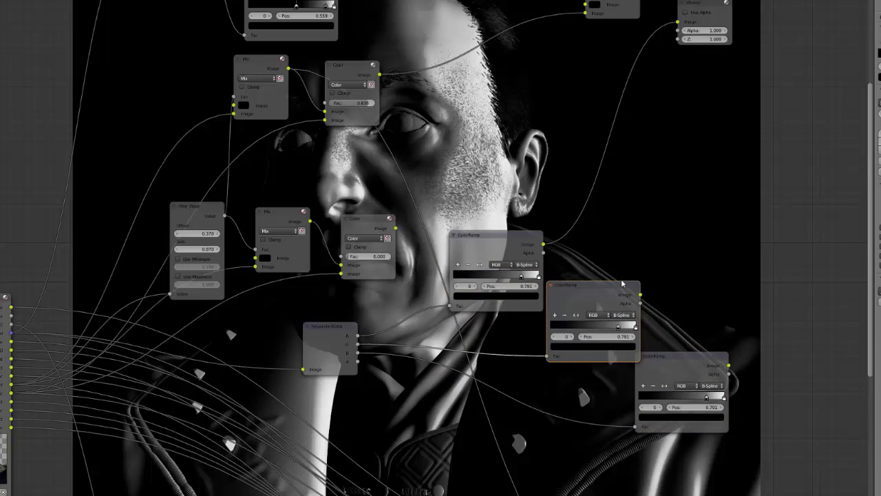
Add a Mix node combining the first two new ColorRamps and set its blend mode to Screen
key("shift+a")
mouse_move(607, 265)
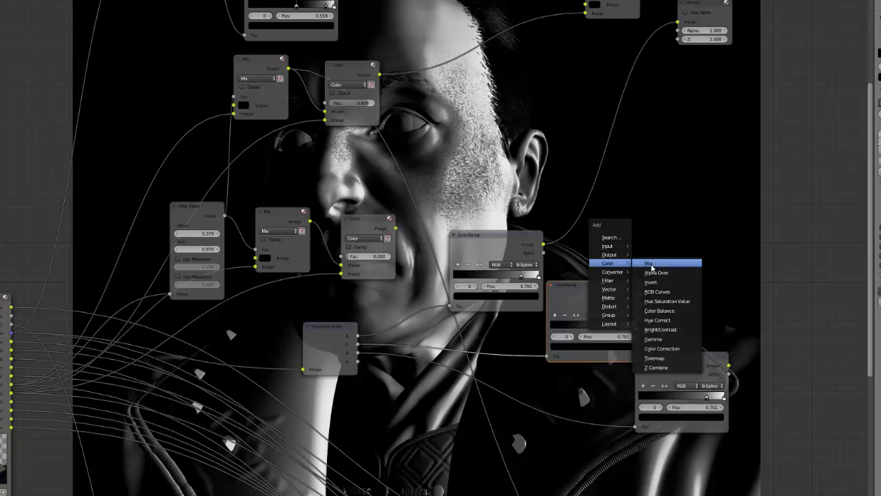
left_click(651, 264)
left_click(658, 272)
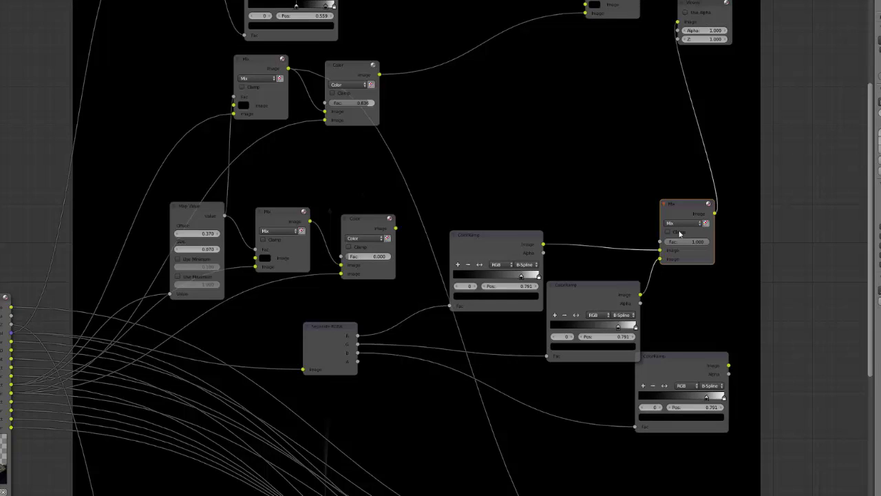
left_click(678, 222)
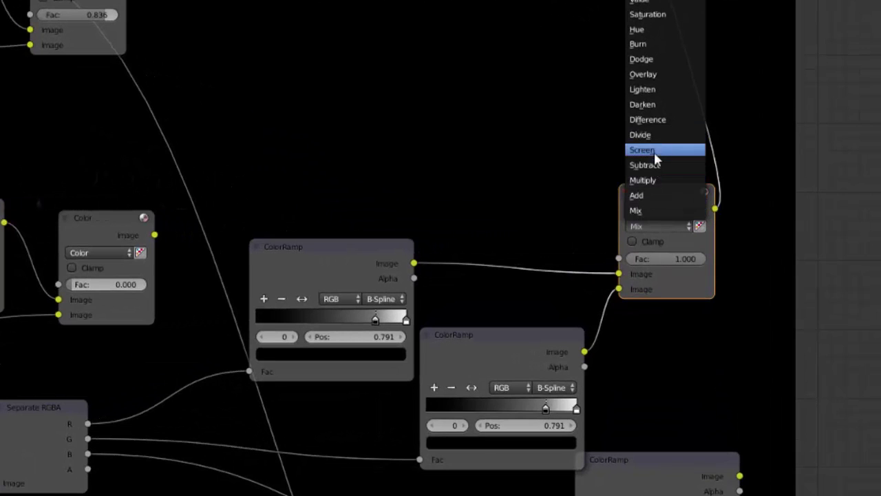
left_click(654, 152)
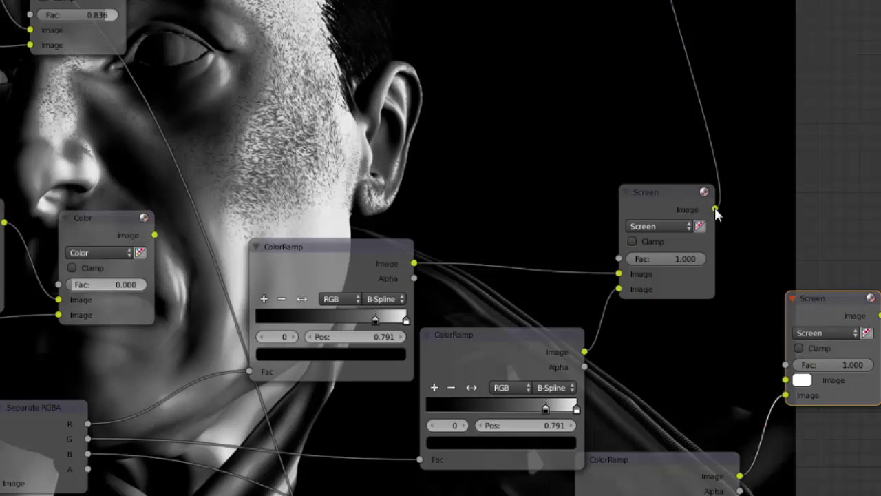
Feed the first Screen node into a second Screen node with the third ColorRamp and preview the combined result
left_click_drag(714, 208, 786, 380)
left_click(814, 301, "ctrl+shift")
scroll(389, 348, "down", 3)
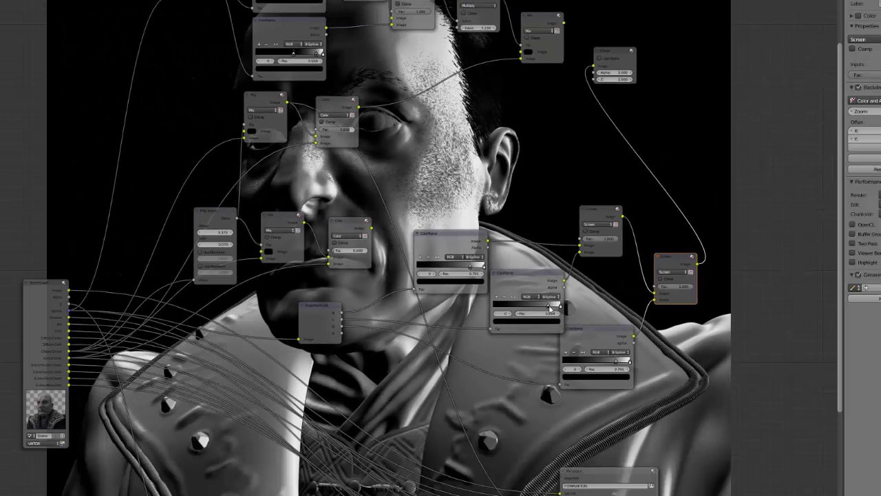
Adjust the new ramps' black stops to 0.923, 0.700 and 0.773, and move the second ramp's white stop inward
left_click_drag(551, 309, 559, 308)
left_click(560, 308)
left_click_drag(535, 307, 542, 307)
left_click_drag(470, 267, 479, 267)
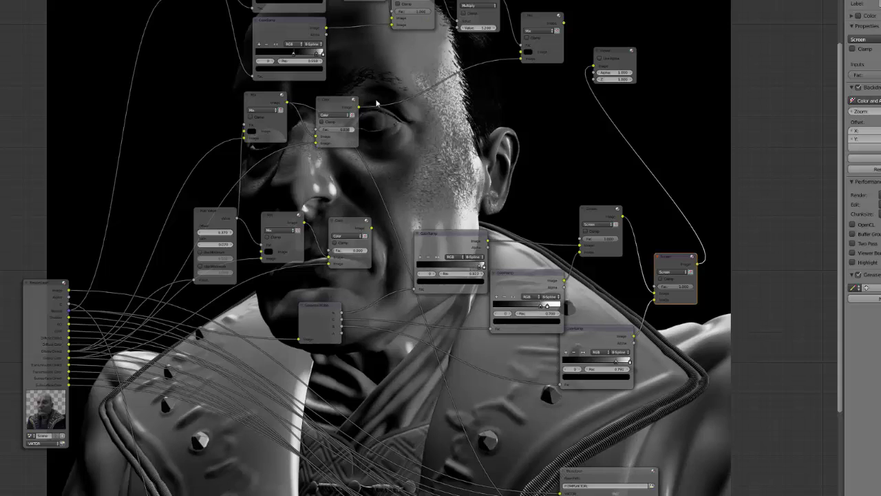
mouse_move(616, 365)
left_mouse_down()
mouse_move(572, 367)
mouse_move(621, 367)
left_mouse_up()
Tidy the node layout by repositioning the upper Color node and the last Screen node
scroll(515, 343, "down", 5)
left_click_drag(349, 187, 353, 213)
scroll(654, 186, "up", 3)
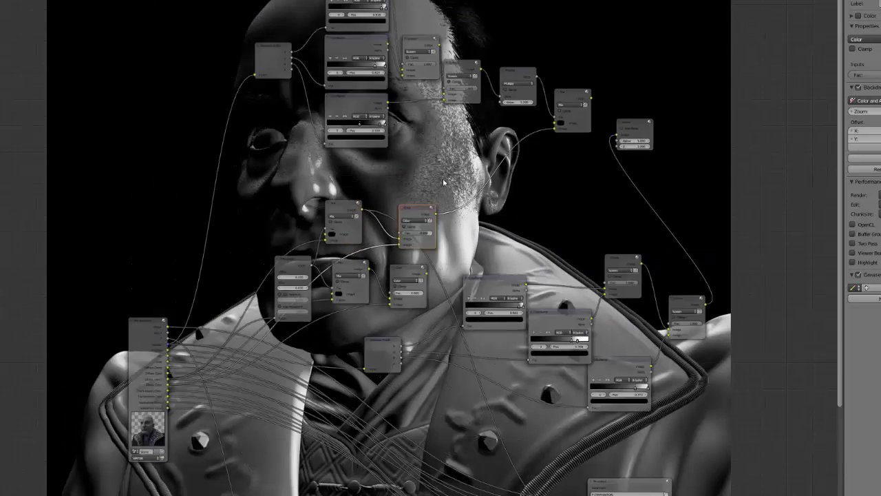
left_click(590, 361)
left_click_drag(587, 340, 586, 337)
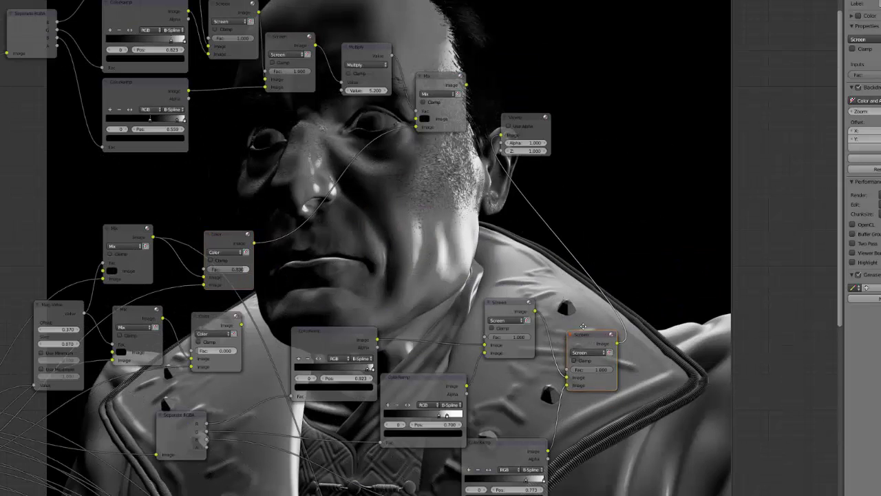
Duplicate the Multiply node with value 5.200, connect the last Screen node's output to it, and place it alongside
middle_click_drag(408, 146, 359, 131)
left_click(320, 41)
key("shift+d")
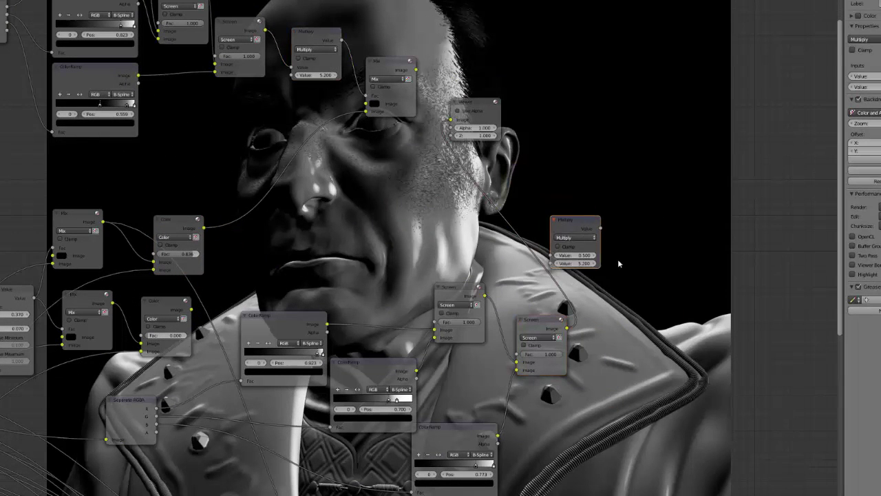
left_click(648, 293)
left_click_drag(567, 328, 577, 281)
left_click_drag(592, 259, 613, 324)
middle_click_drag(573, 280, 457, 254)
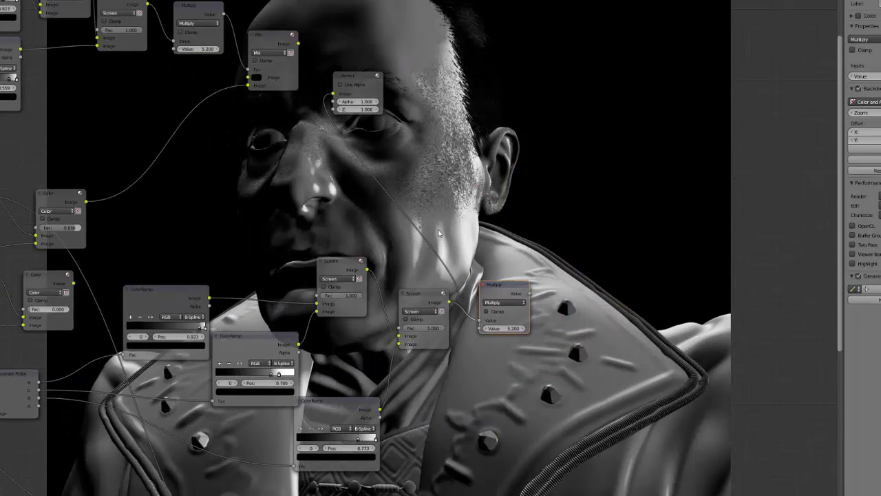
scroll(440, 254, "down", 2)
middle_click_drag(143, 264, 355, 132)
scroll(355, 132, "up", 1)
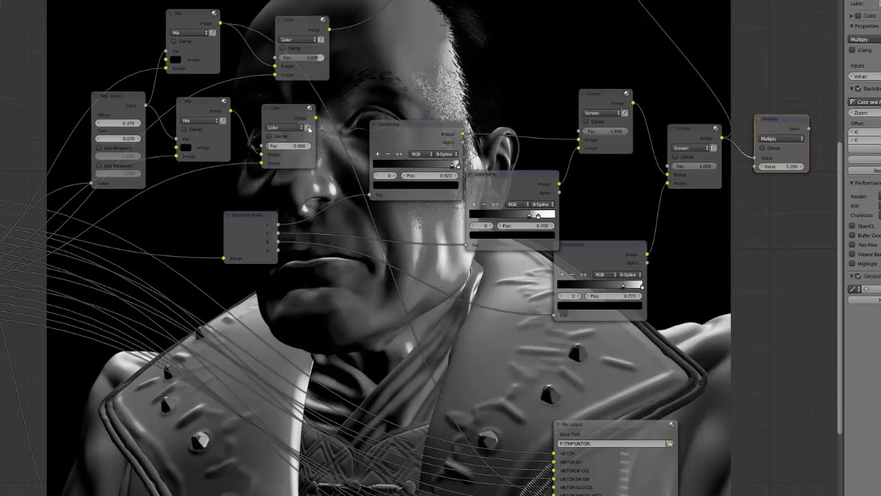
Preview the lower Color node, add a Mix node beside the new Multiply node, and feed Multiply's output into its factor
left_click(296, 119, "ctrl+shift")
middle_click_drag(515, 108, 309, 225)
key("shift+a")
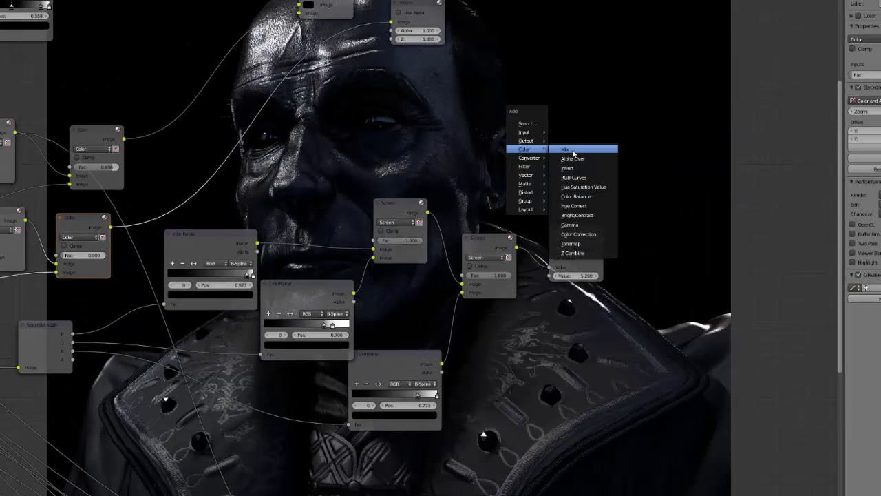
left_click(566, 149)
left_click_drag(628, 259, 631, 238)
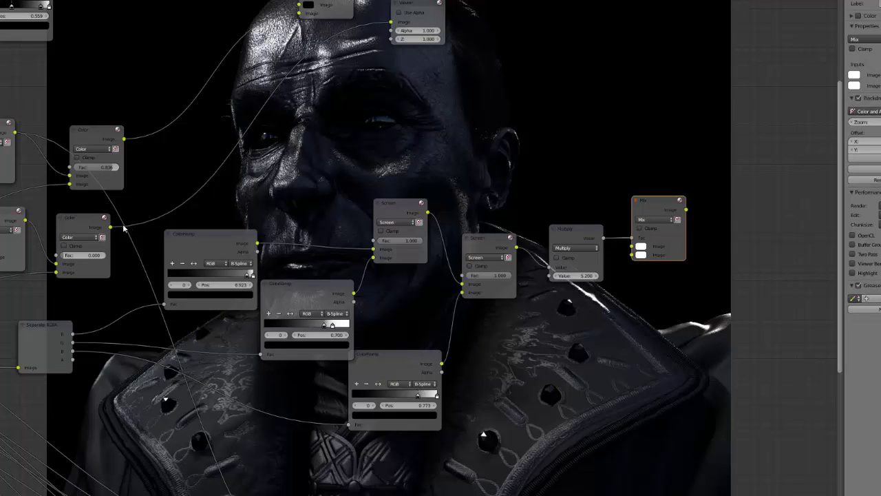
Connect the lower Color node to the Mix node's second image input, set its first colour to black, and preview the Mix
left_click_drag(110, 228, 632, 255)
left_click(642, 246)
left_click_drag(703, 158, 702, 198)
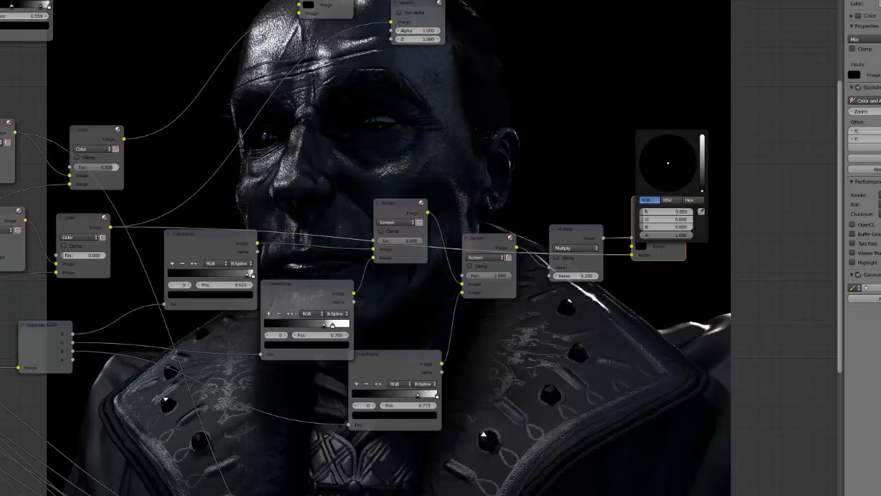
left_click(662, 241, "ctrl+shift")
Raise the Multiply node's value to 13.910 to strengthen the mask feeding the Mix node
scroll(551, 202, "up", 6)
middle_click_drag(551, 203, 353, 236)
left_click_drag(420, 370, 475, 366)
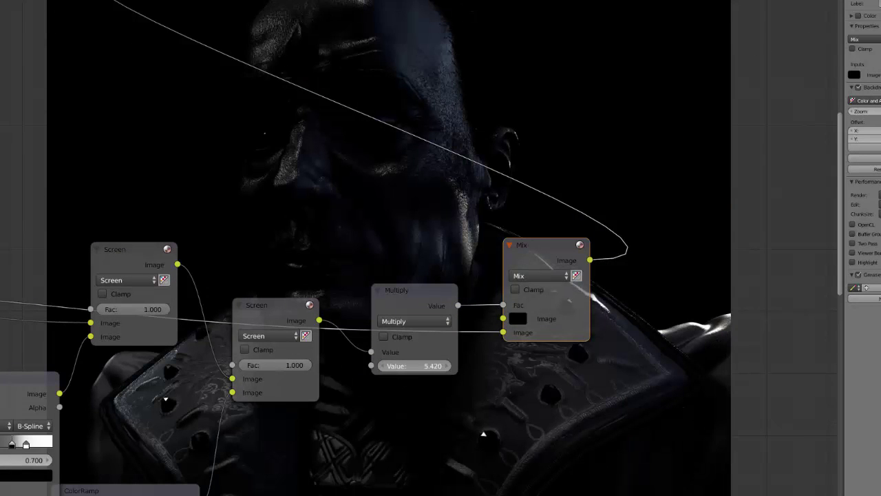
left_click_drag(420, 365, 468, 366)
scroll(193, 382, "down", 2)
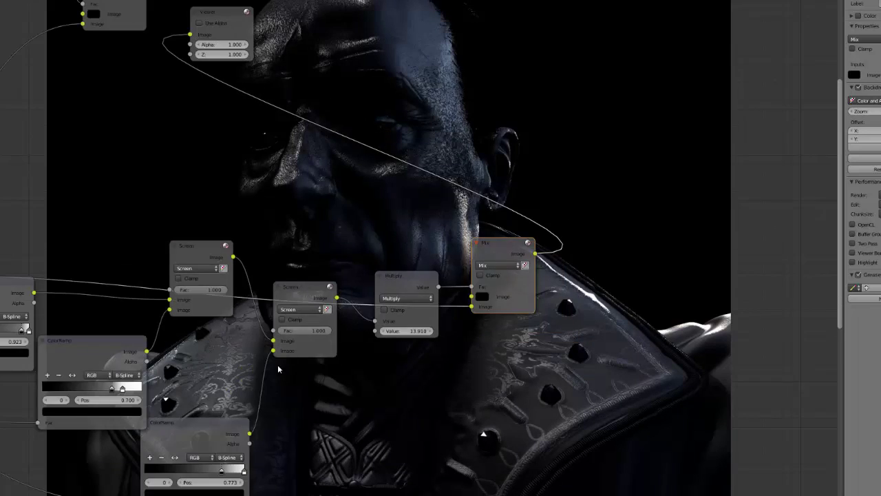
Set the second mask ramp's black stop to 0.414, then move the first ramp's black stop inward and its white stop to 0.736
middle_click_drag(193, 382, 327, 322)
left_click_drag(245, 327, 219, 331)
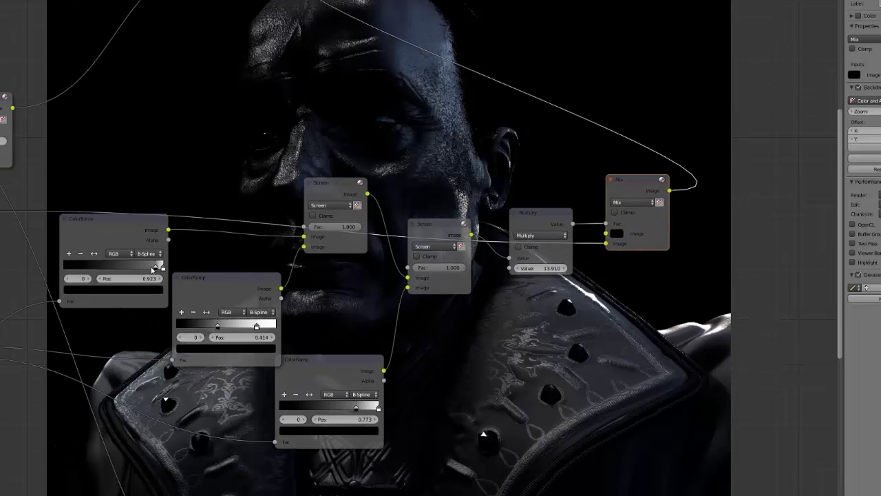
left_click_drag(157, 269, 114, 270)
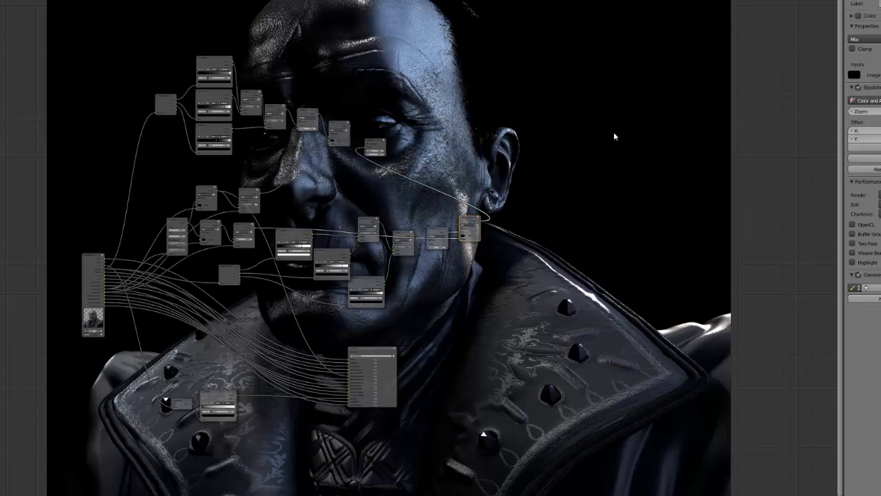
Set the third mask ramp's black stop to 0.632 with its white stop slightly inward, and readjust the second ramp's stops
scroll(385, 234, "up", 3)
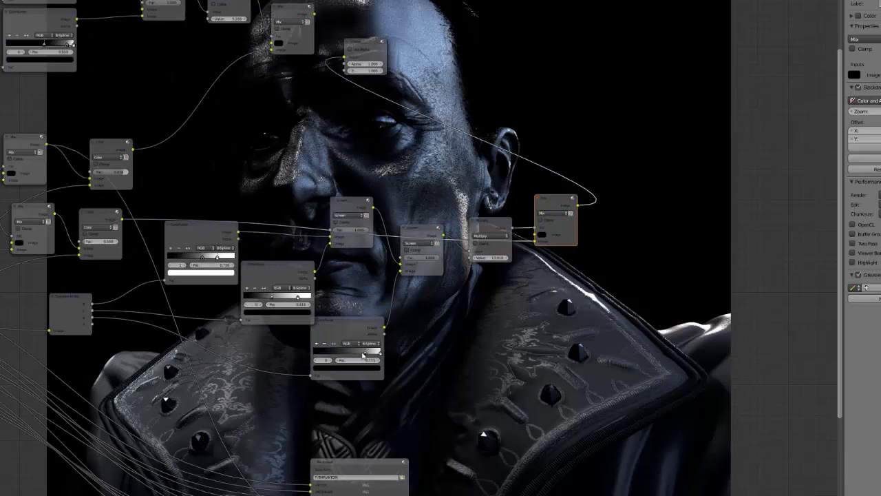
mouse_move(365, 354)
left_mouse_down()
mouse_move(345, 363)
mouse_move(377, 353)
mouse_move(332, 357)
mouse_move(374, 355)
mouse_move(344, 356)
mouse_move(355, 353)
left_mouse_up()
left_click(298, 298)
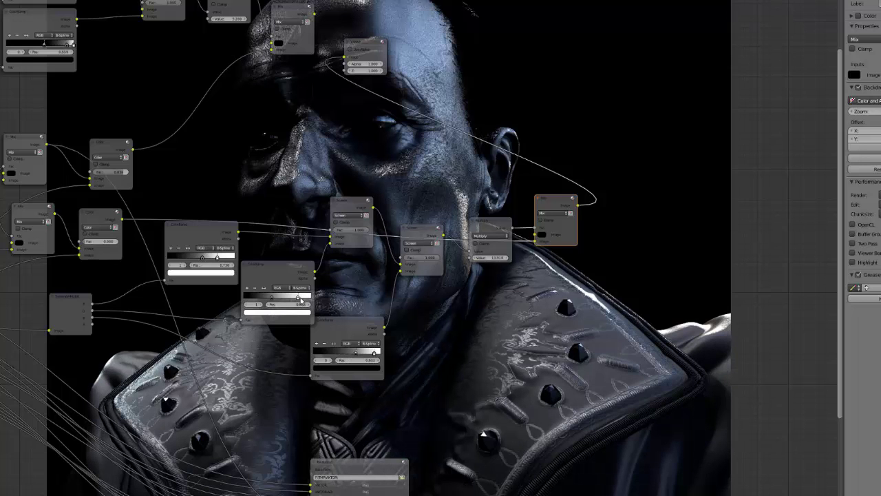
Move the Multiply node down, clear of the line between the last Screen node and the Mix node
scroll(424, 333, "down", 4)
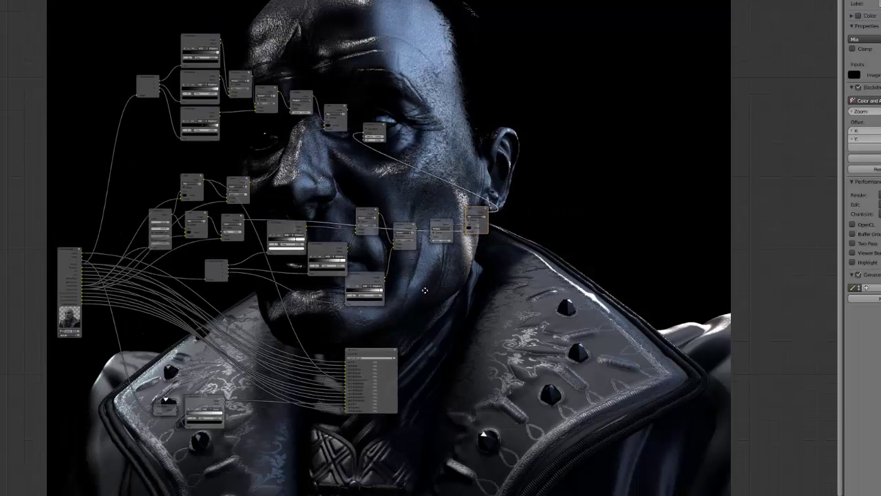
left_click_drag(441, 193, 446, 246)
scroll(409, 413, "up", 10)
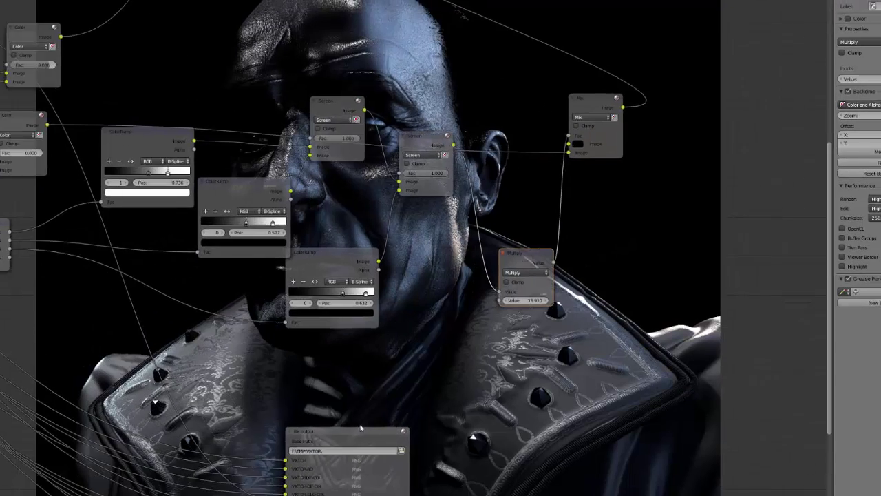
Select the File Output node and look through its list of output inputs, such as VIKTOR-SPECULARITY and VIKTOR-GLODIR
left_click(359, 430)
scroll(551, 382, "down", 4)
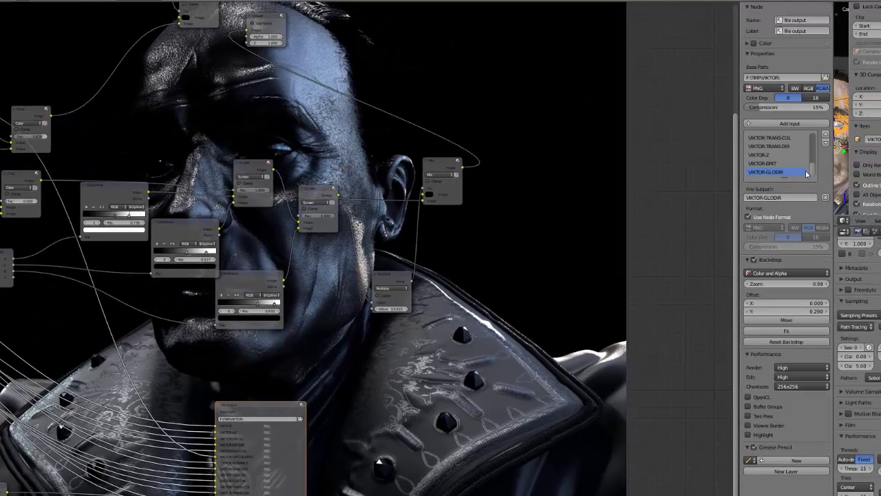
scroll(813, 165, "up", 3)
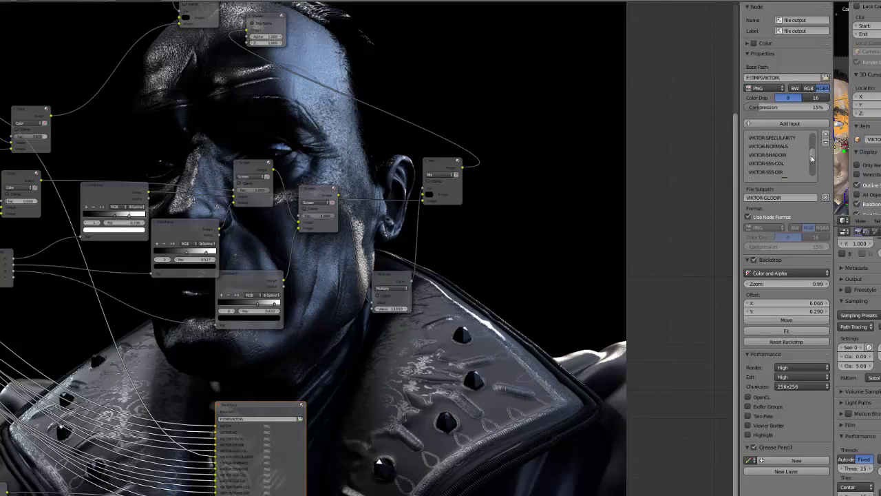
middle_click_drag(188, 241, 340, 193)
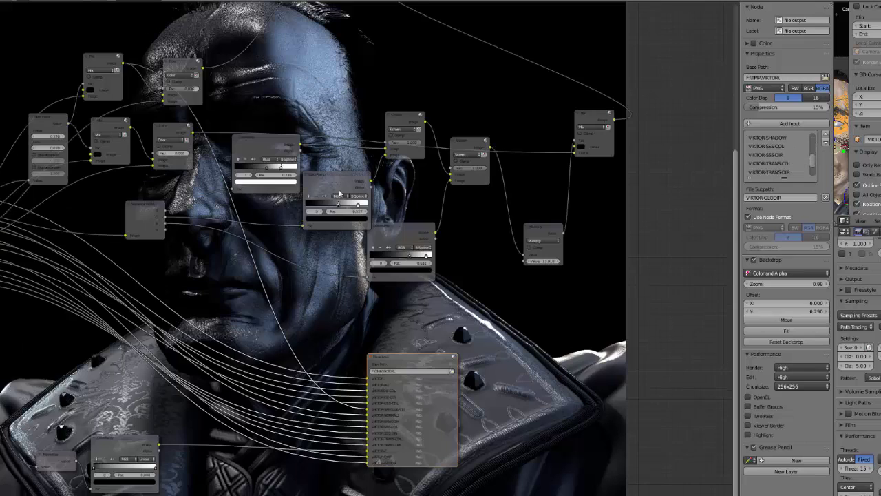